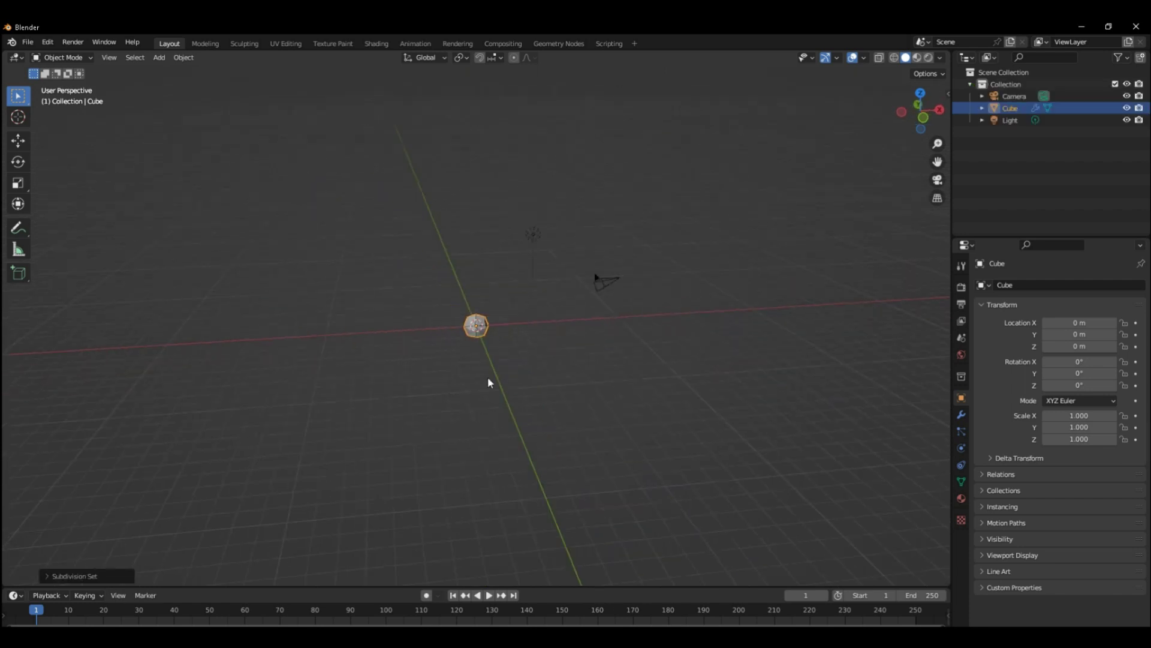
- Lift the cube high above the scene and add a new cylinder mesh
key("g")
key("z")
left_click(502, 373)
key("shift+a")
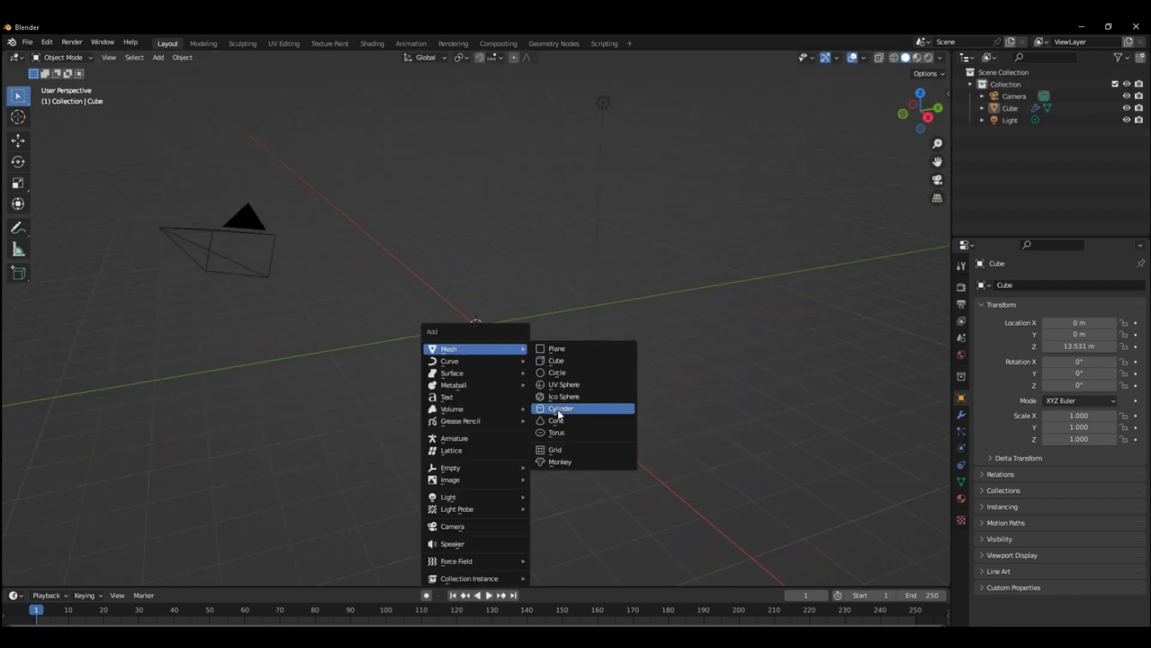
left_click(554, 409)
- In front view, raise the cylinder's bottom vertices up to ground level
key("KP_1")
key("Tab")
scroll(516, 368, "up", 6)
left_click_drag(319, 395, 496, 457)
key("n")
key("g")
key("z")
middle_click_drag(498, 420, 516, 359)
key("alt+a")
left_click(879, 58)
- Shape the jar's base with two insets and extrusions of the bottom face
middle_click_drag(599, 240, 599, 198)
left_click(474, 330)
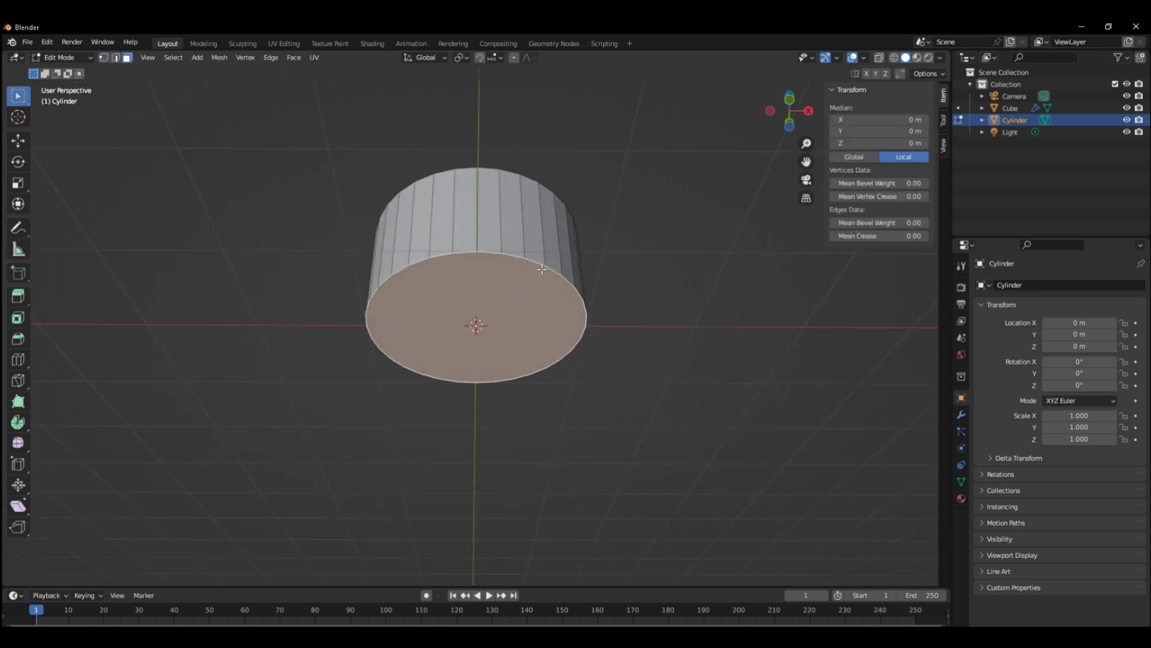
scroll(650, 237, "up", 2)
key("i")
left_click(639, 240)
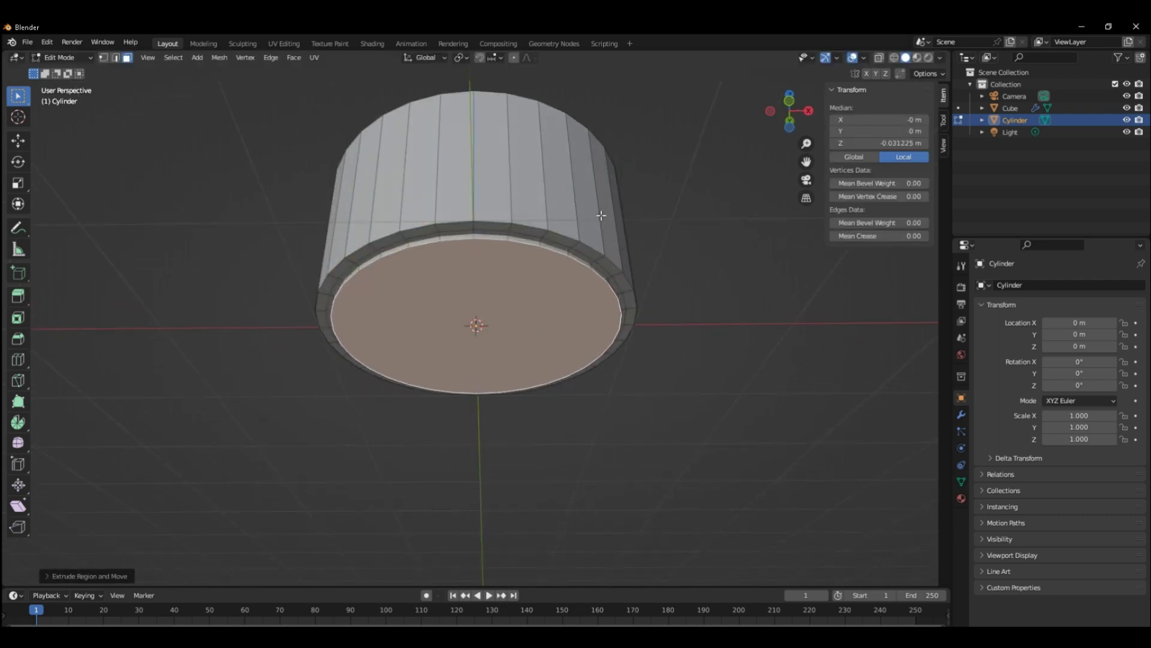
key("e")
left_click(694, 277)
mouse_move(694, 278)
middle_mouse_down()
mouse_move(706, 239)
mouse_move(591, 299)
middle_mouse_up()
key("i")
left_click(689, 210)
key("e")
left_click(674, 241)
- Set the cylinder's top vertices to a height of 2 m
key("g")
key("z")
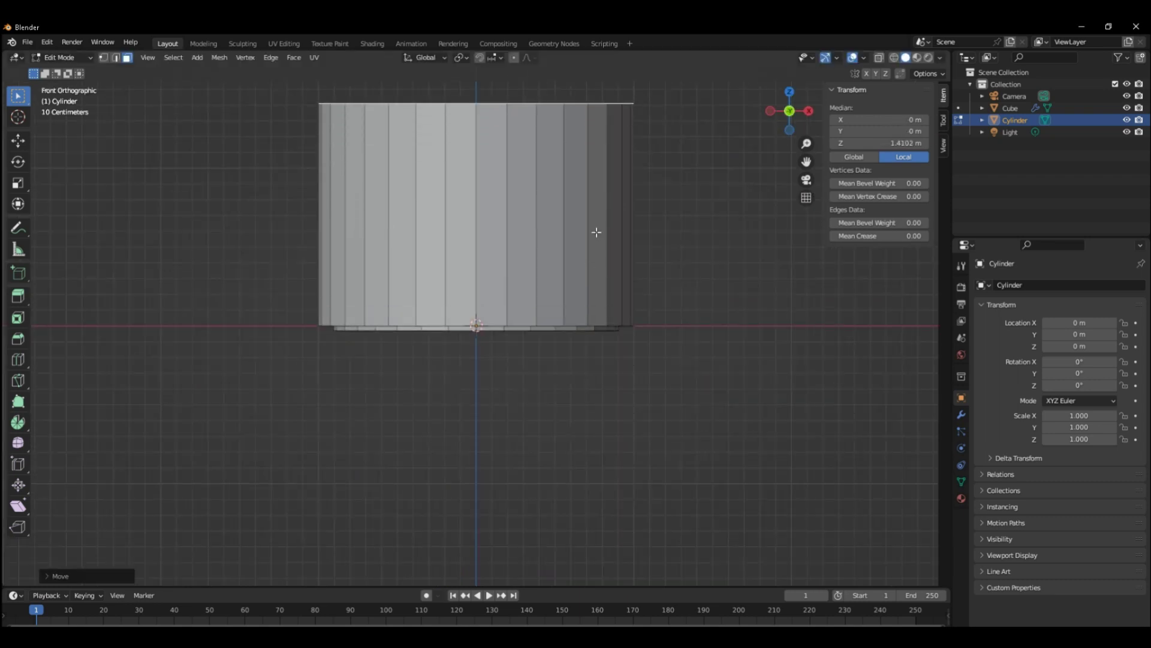
middle_click_drag(595, 234, 571, 267)
left_click(571, 240)
middle_click_drag(566, 222, 575, 219, "alt")
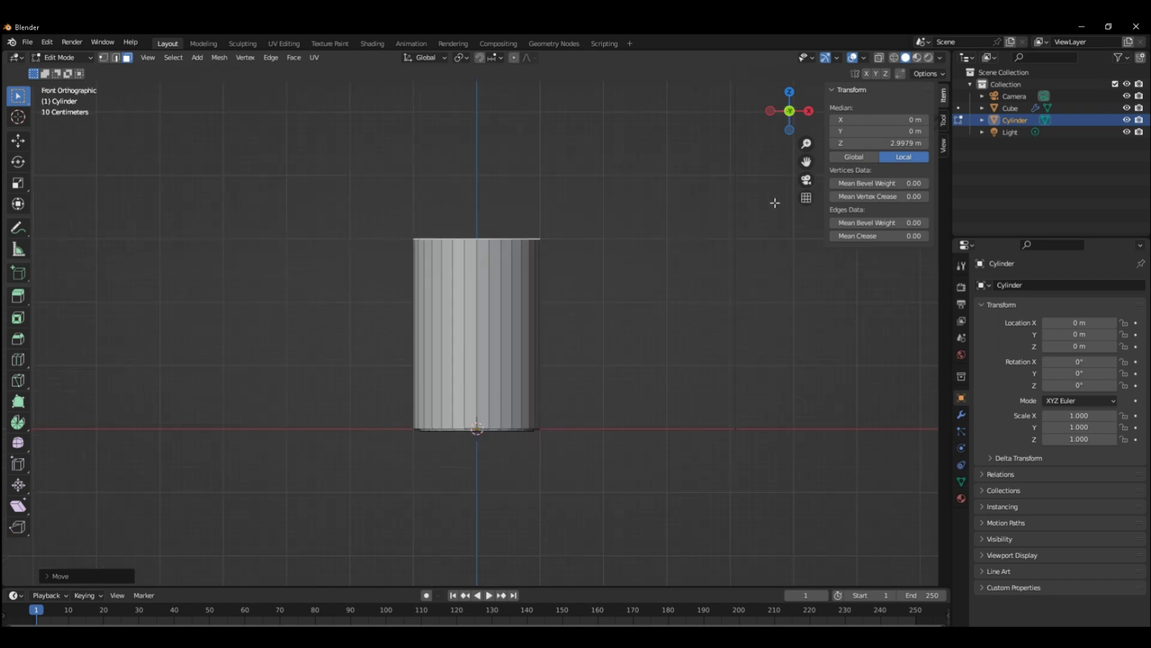
double_click(890, 144)
type("2")
key("Return")
- Extrude the top ring upward and begin scaling it inward into a neck
scroll(562, 273, "up", 3)
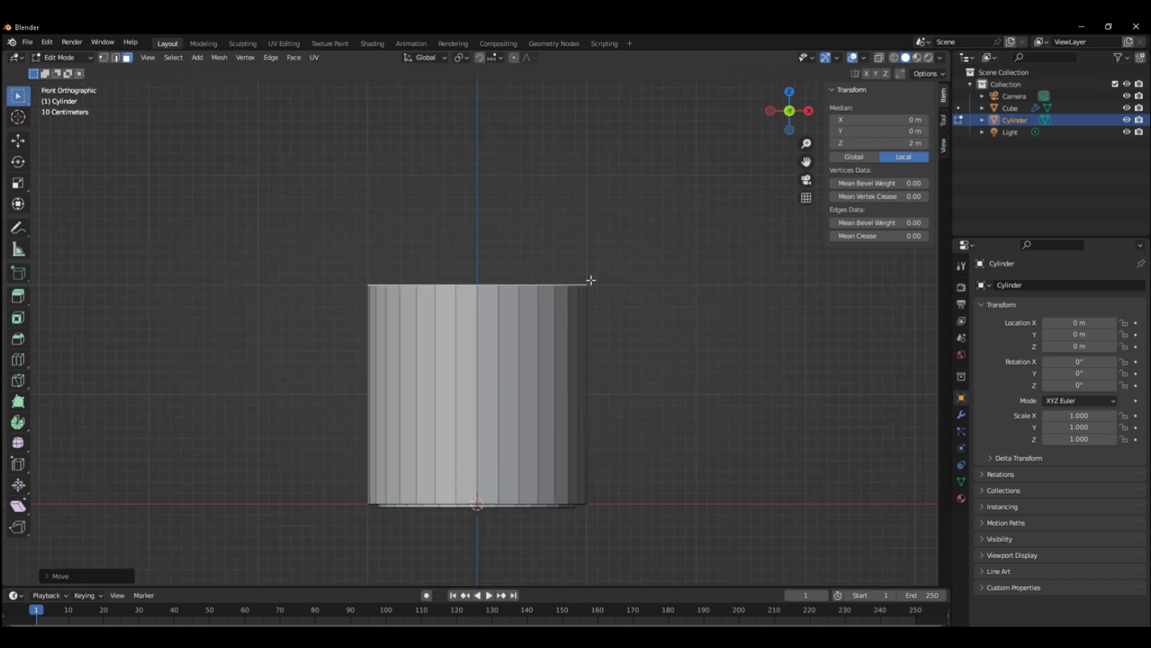
key("e")
left_click(600, 252)
key("s")
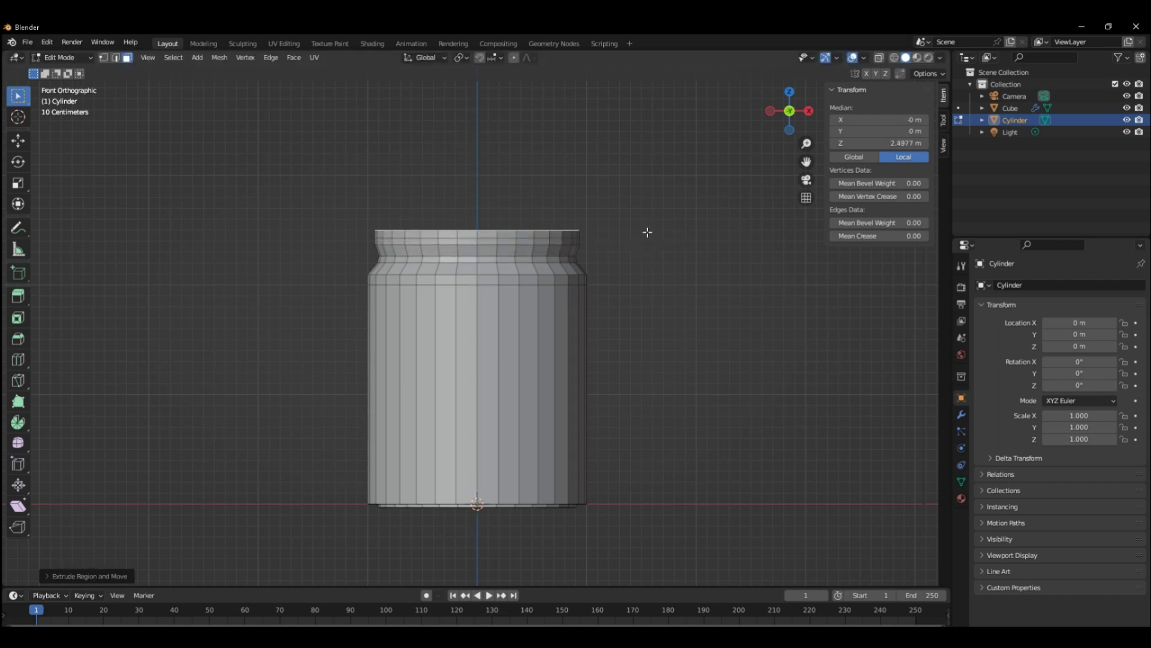
- Finish the narrowed neck and inset the jar's top face
left_click(647, 240)
middle_click_drag(648, 239, 649, 270)
left_click(667, 265)
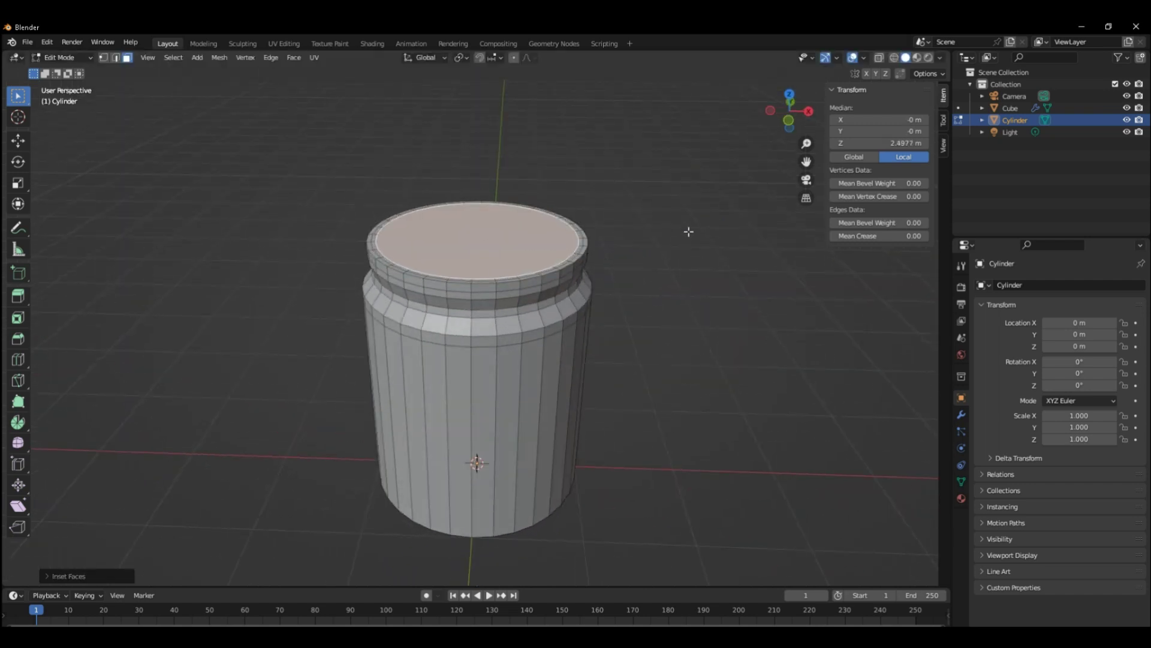
key("alt+z")
key("KP_1")
- Extrude and scale two rim rings outward to form a flared lip
key("e")
scroll(652, 180, "up", 4)
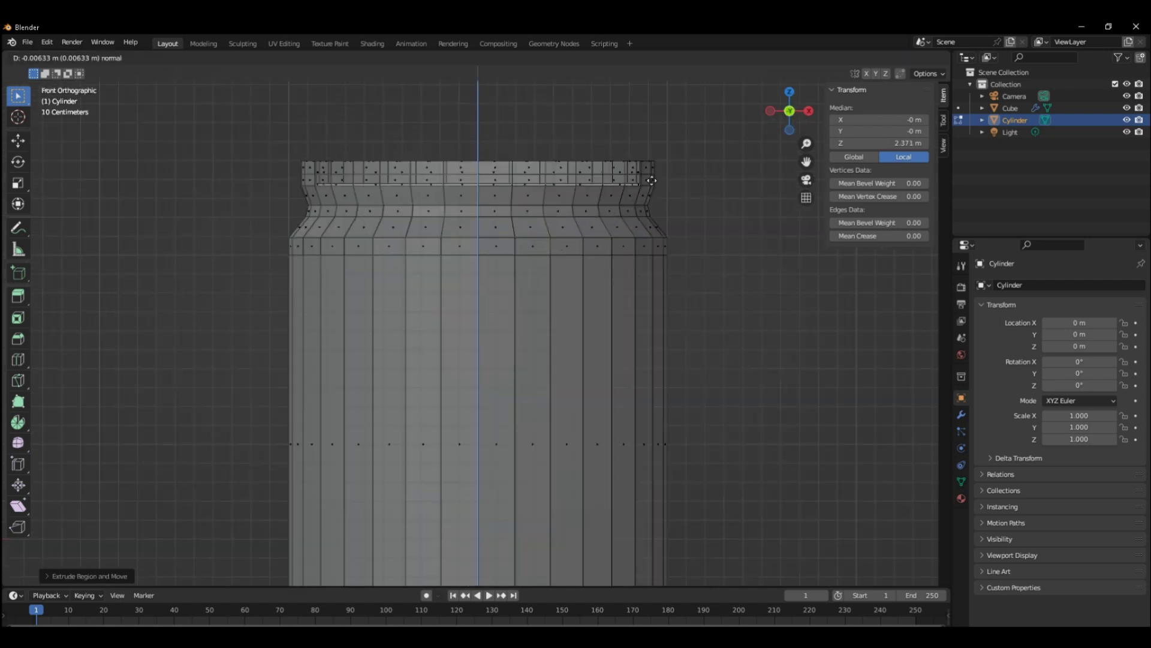
middle_click(677, 192)
left_click(669, 187)
key("s")
key("e")
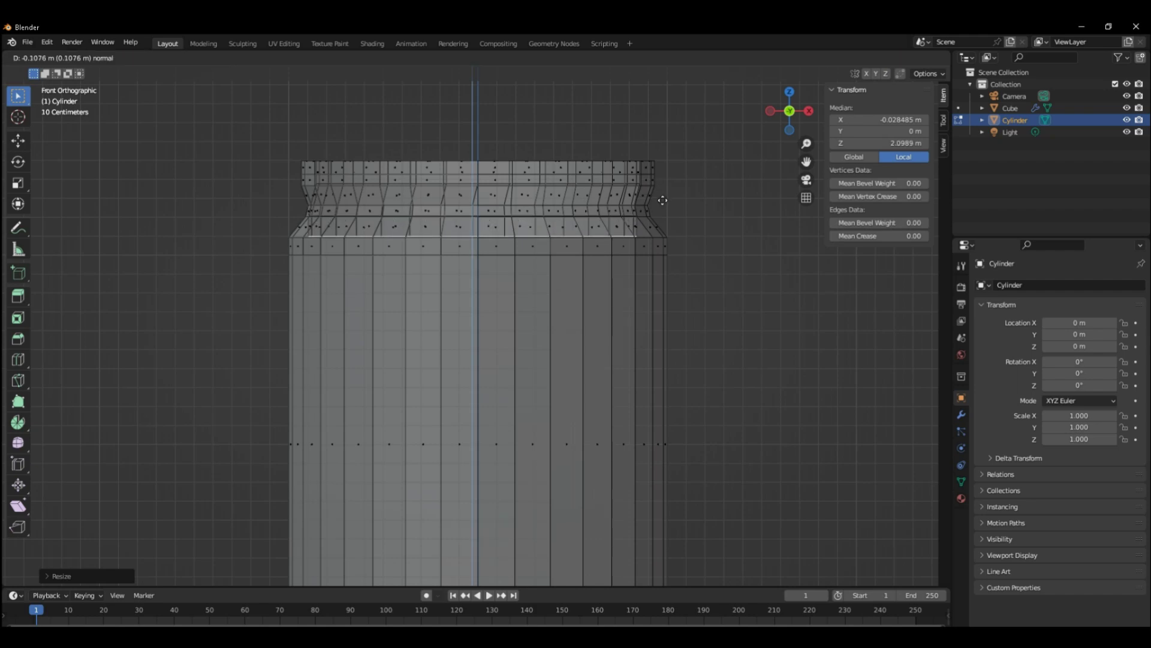
left_click(674, 196)
key("s")
left_click(671, 199)
- Extrude the top face down to hollow the jar's interior near the bottom
mouse_move(663, 192)
middle_mouse_down()
mouse_move(678, 205)
mouse_move(639, 175)
middle_mouse_up()
key("alt+z")
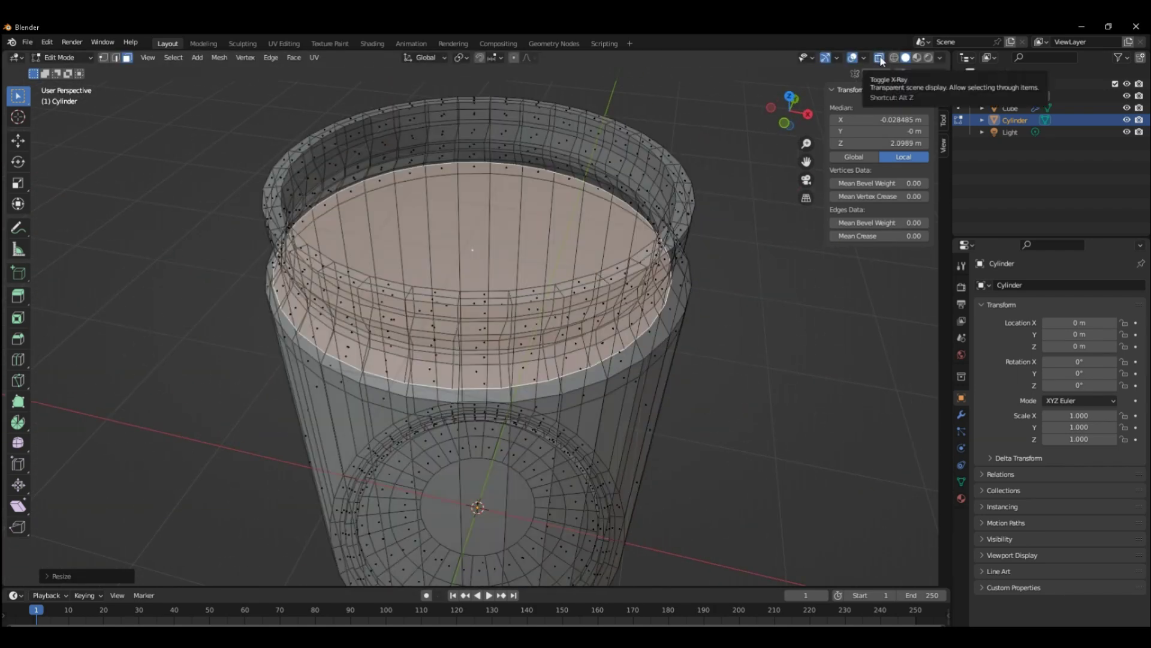
key("KP_1")
scroll(642, 167, "down", 2)
key("e")
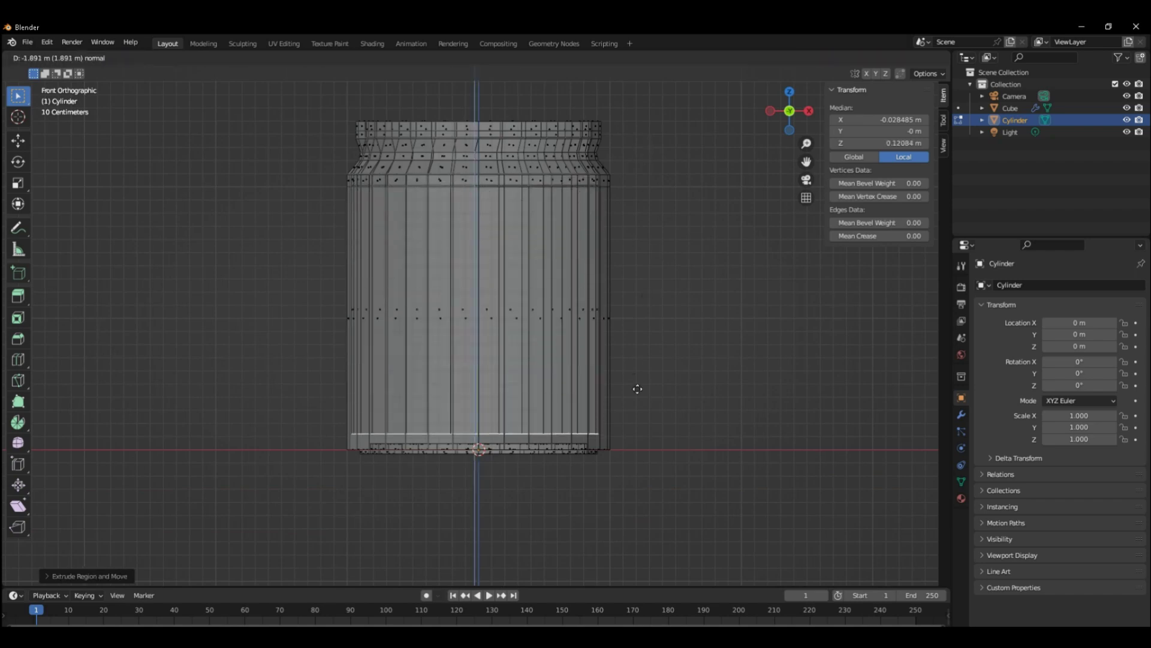
left_click(632, 391)
scroll(627, 381, "up", 4)
mouse_move(625, 378)
middle_mouse_down("shift")
mouse_move(636, 260)
mouse_move(689, 197)
middle_mouse_up("shift")
key("alt+z")
- Inset the jar's inner floor face twice for a thicker base
key("i")
left_click(643, 181)
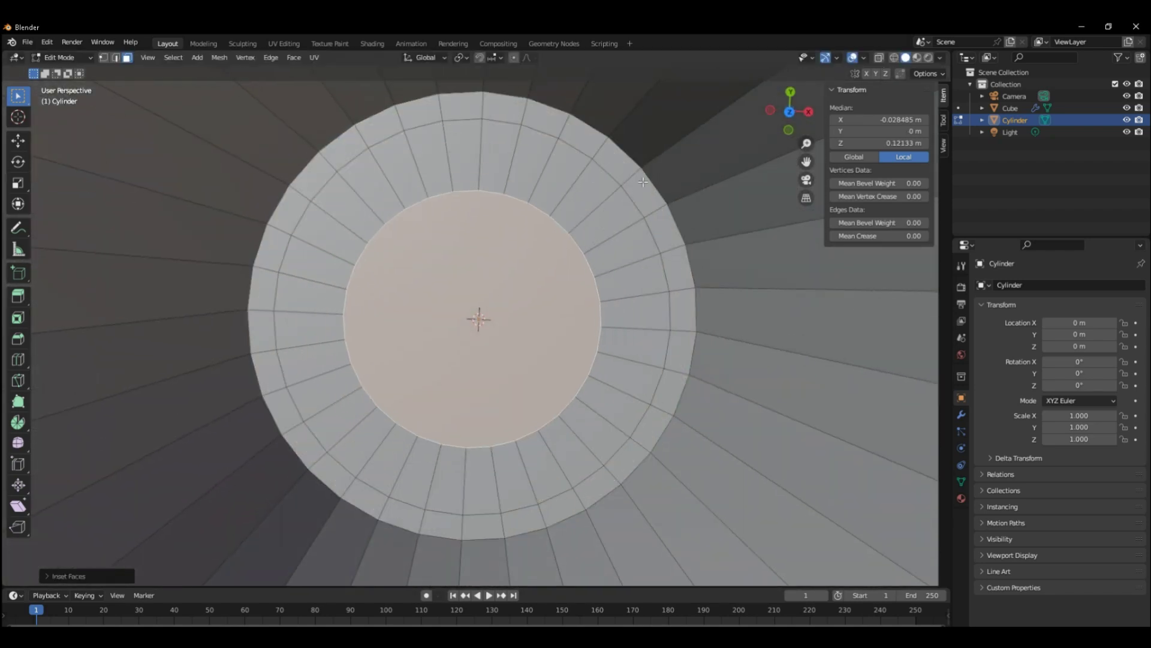
key("i")
left_click(570, 252)
mouse_move(570, 252)
middle_mouse_down()
mouse_move(572, 180)
mouse_move(574, 243)
mouse_move(494, 147)
middle_mouse_up()
- Back in Object Mode, apply level-2 subdivision and Shade Smooth to the jar
key("Tab")
key("ctrl+2")
right_click(559, 180)
left_click(559, 177)
left_click(962, 415)
left_click(1061, 284)
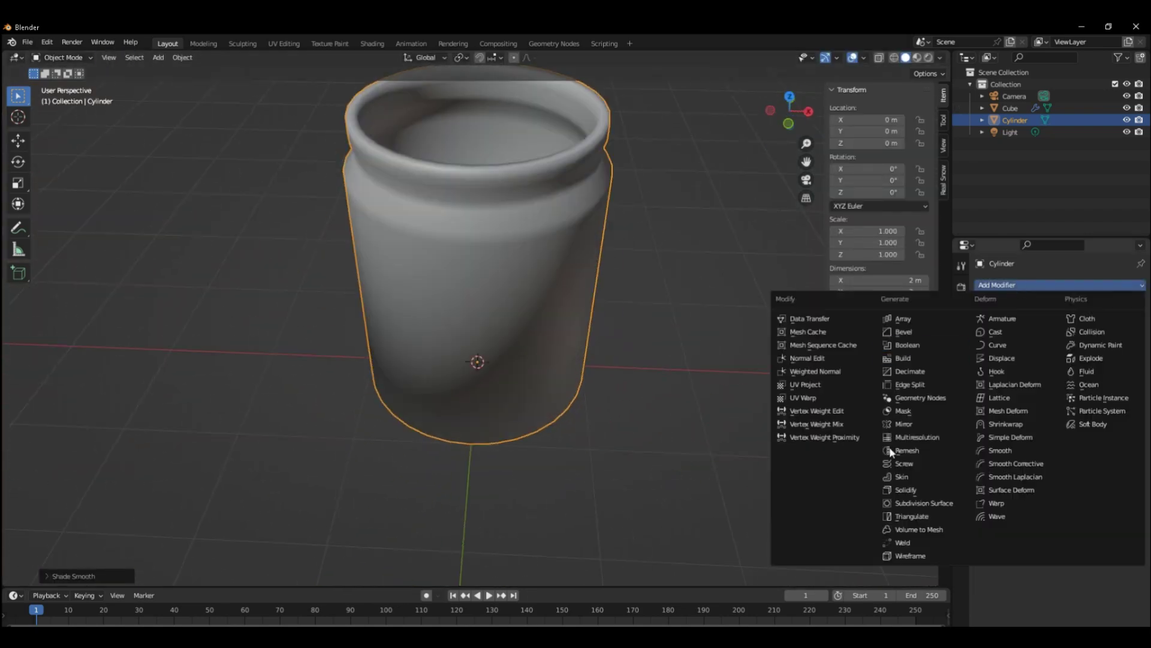
- Give the jar a Subdivision Surface modifier and a Glass BSDF material named glass
left_click(899, 506)
middle_click_drag(891, 455, 720, 329)
left_click(961, 499)
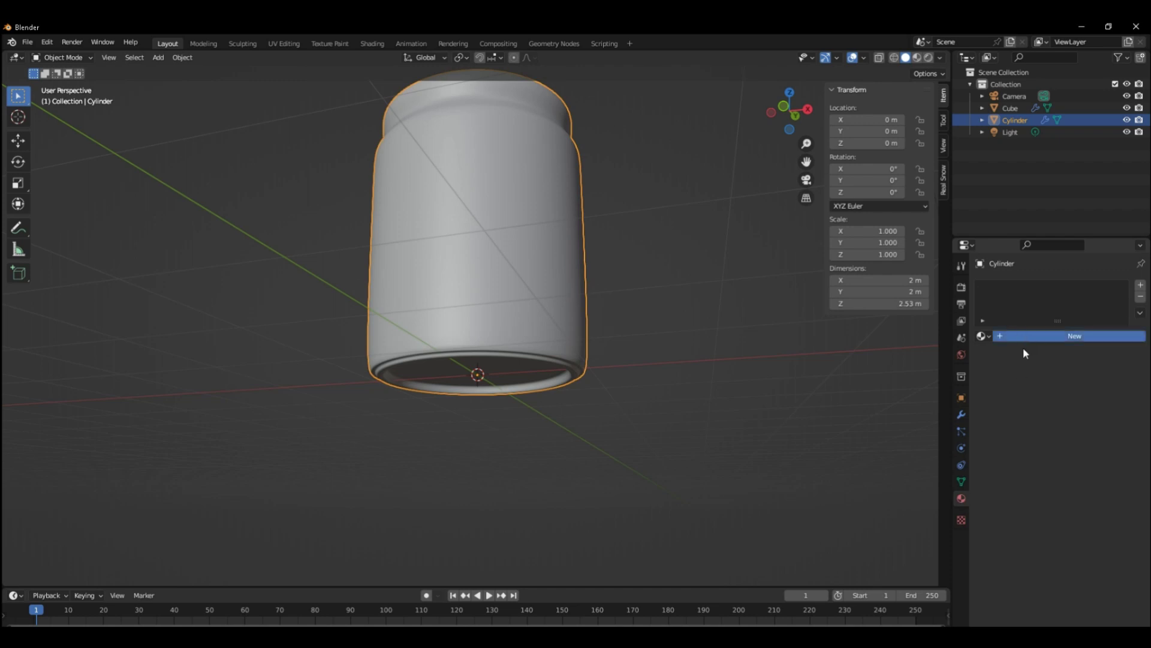
double_click(1041, 336)
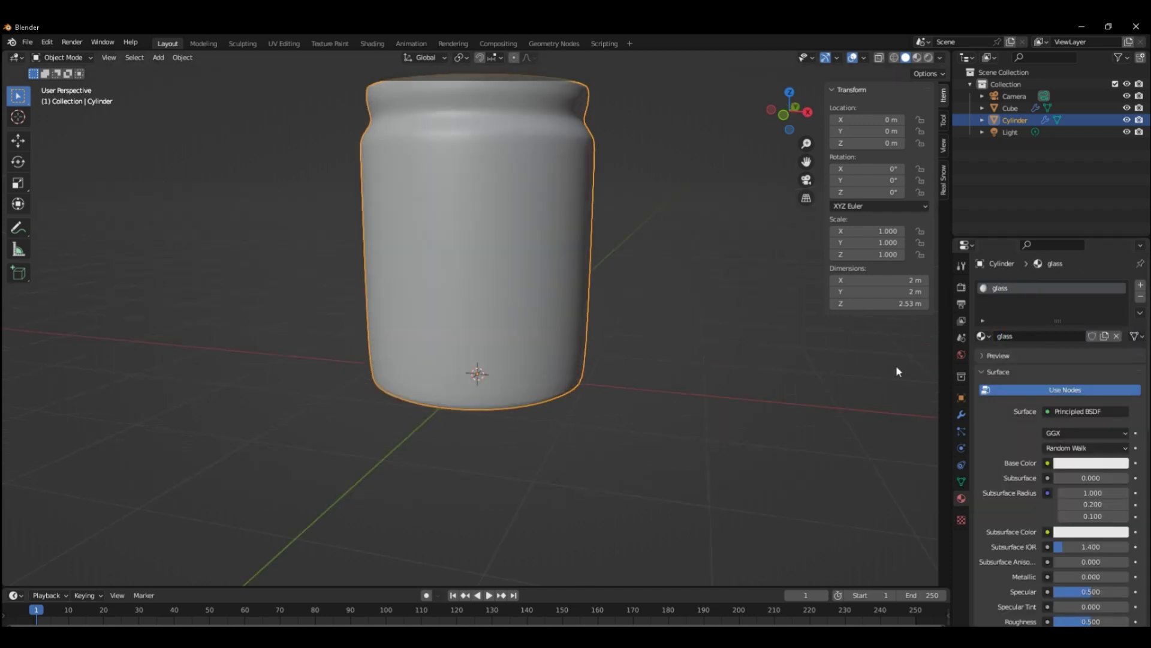
left_click(1104, 411)
left_click(984, 186)
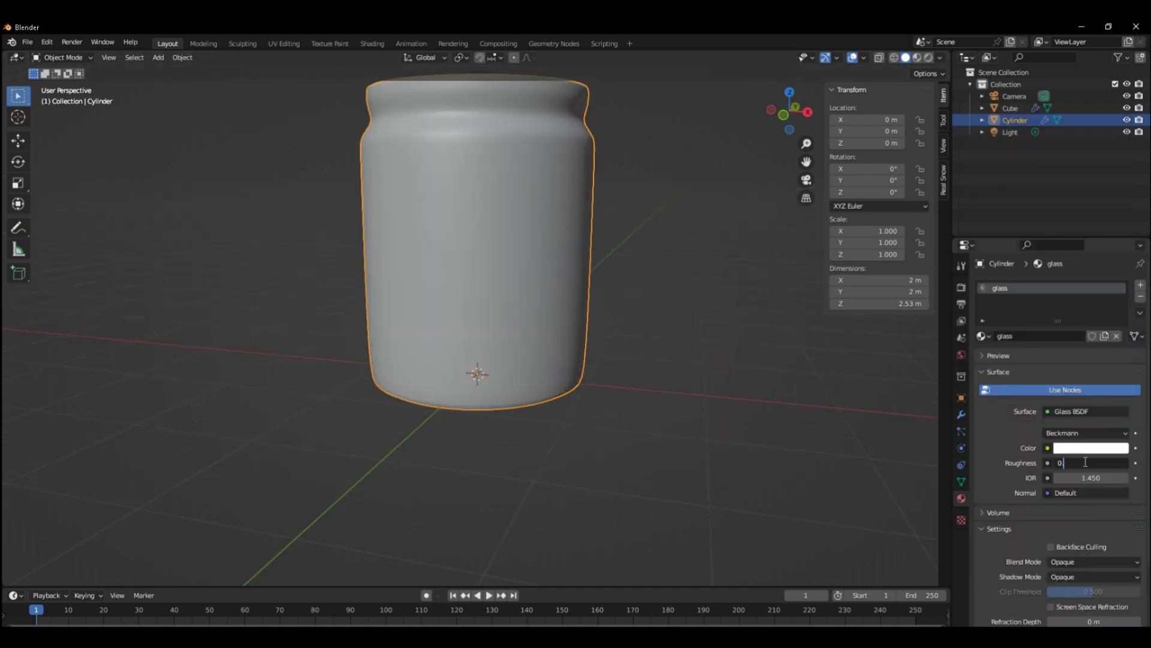
- Add a floor plane beneath the jar and scale it up large
scroll(532, 271, "down", 3)
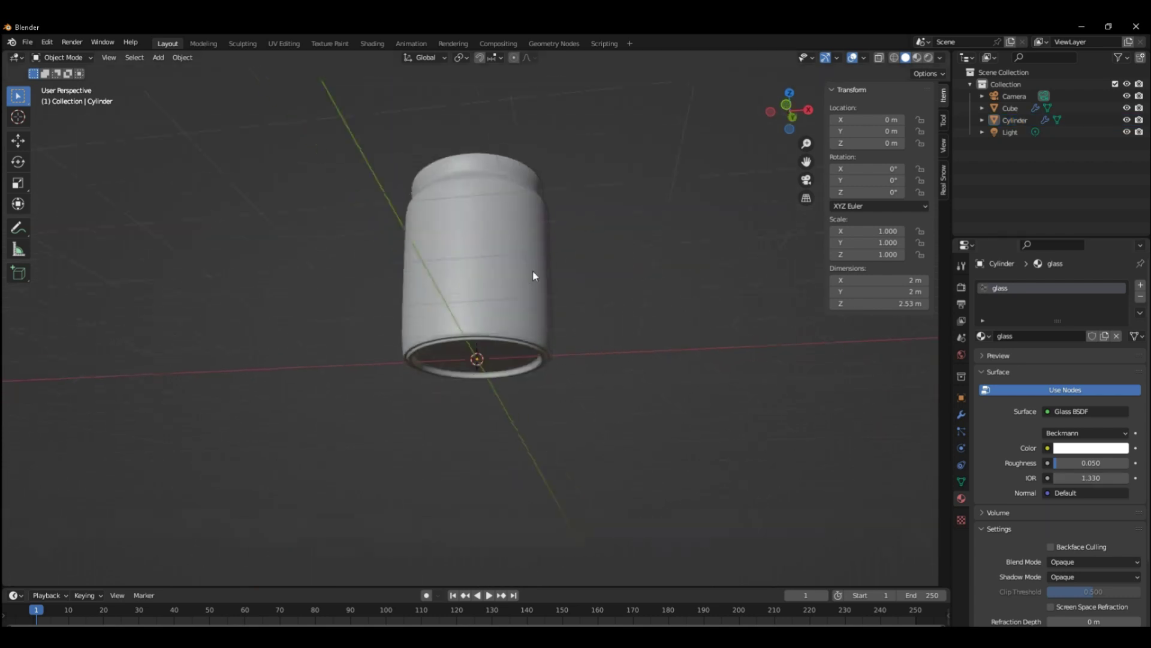
middle_click_drag(533, 271, 556, 305)
left_click(555, 304)
key("shift+a")
left_click(542, 332)
key("s")
left_click(599, 353)
scroll(600, 354, "down", 3)
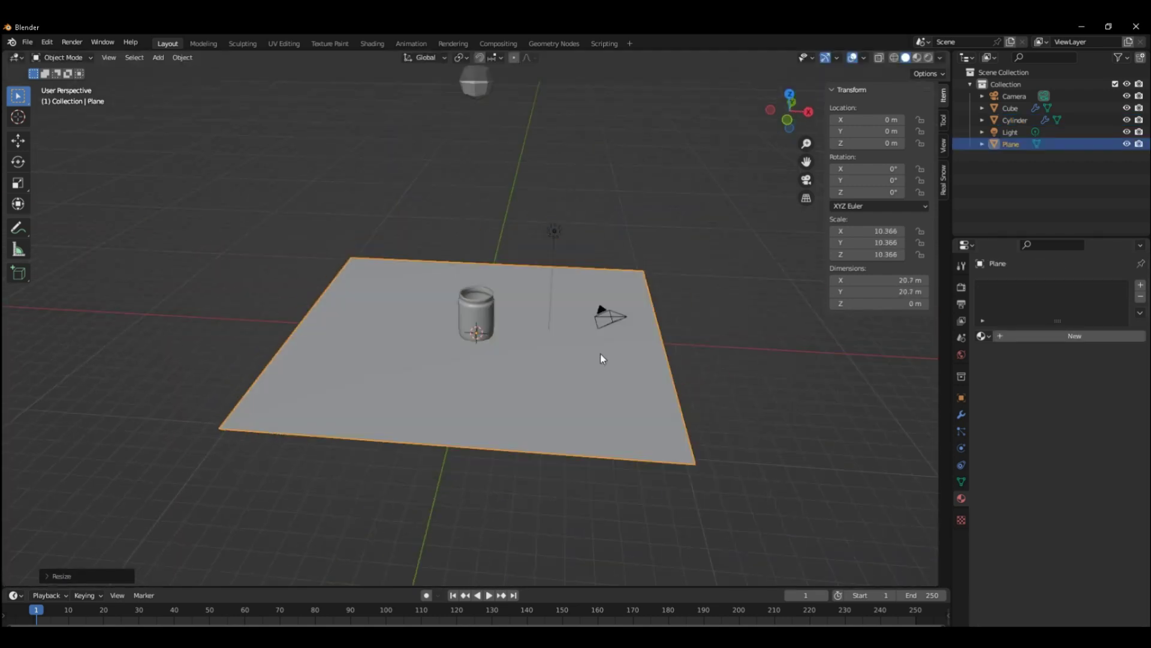
- Select the floor plane and shrink it to about 16.6 m wide
left_click(478, 308)
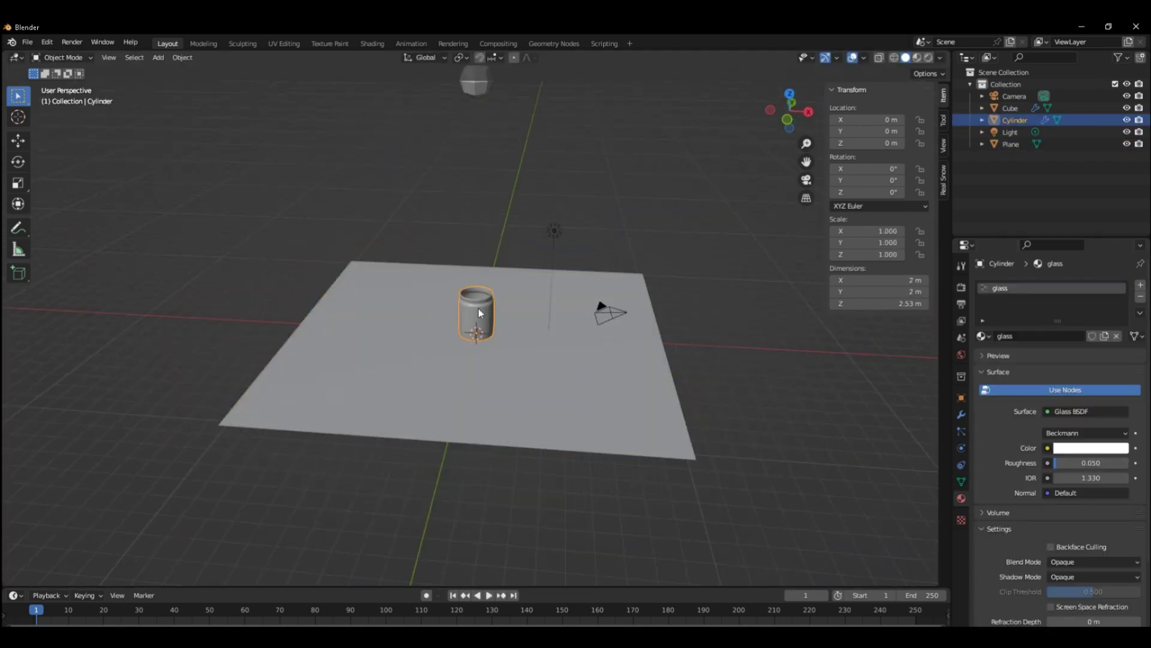
left_click(1010, 108)
left_click(578, 366)
scroll(538, 382, "down", 3)
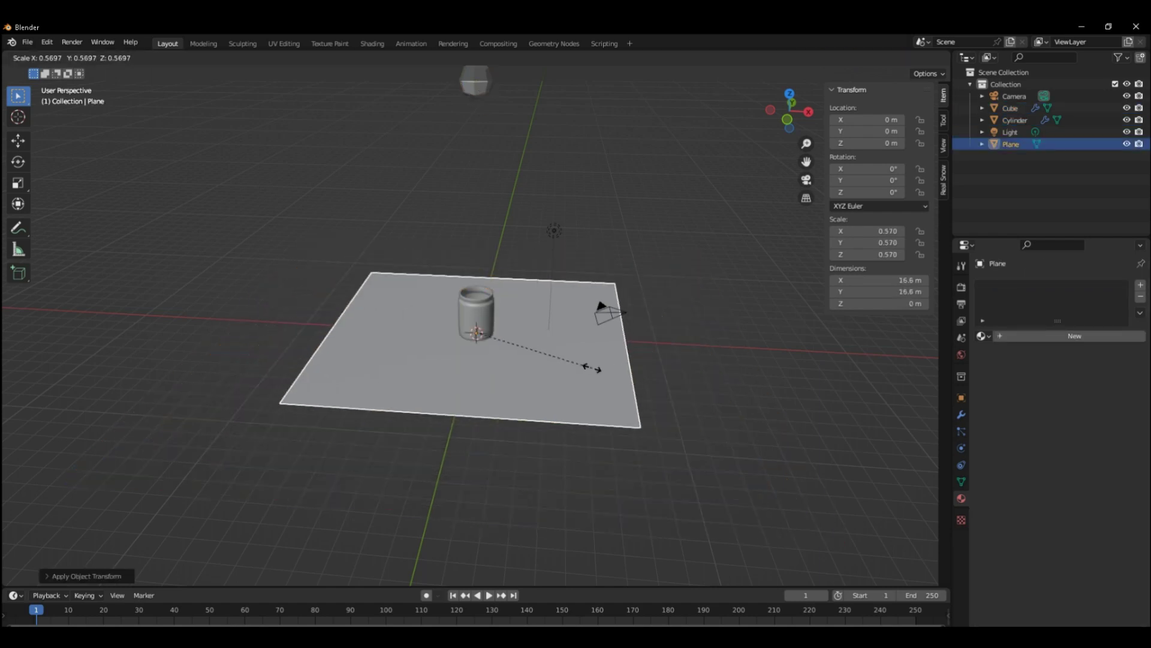
key("KP_7")
key("ctrl+z")
scroll(608, 290, "up", 6)
- Shrink the cube to 0.464 m and place it over the jar's opening
key("s")
left_click(515, 314)
scroll(514, 313, "up", 2)
key("g")
left_click(477, 361)
left_click(961, 414)
left_click(1020, 284)
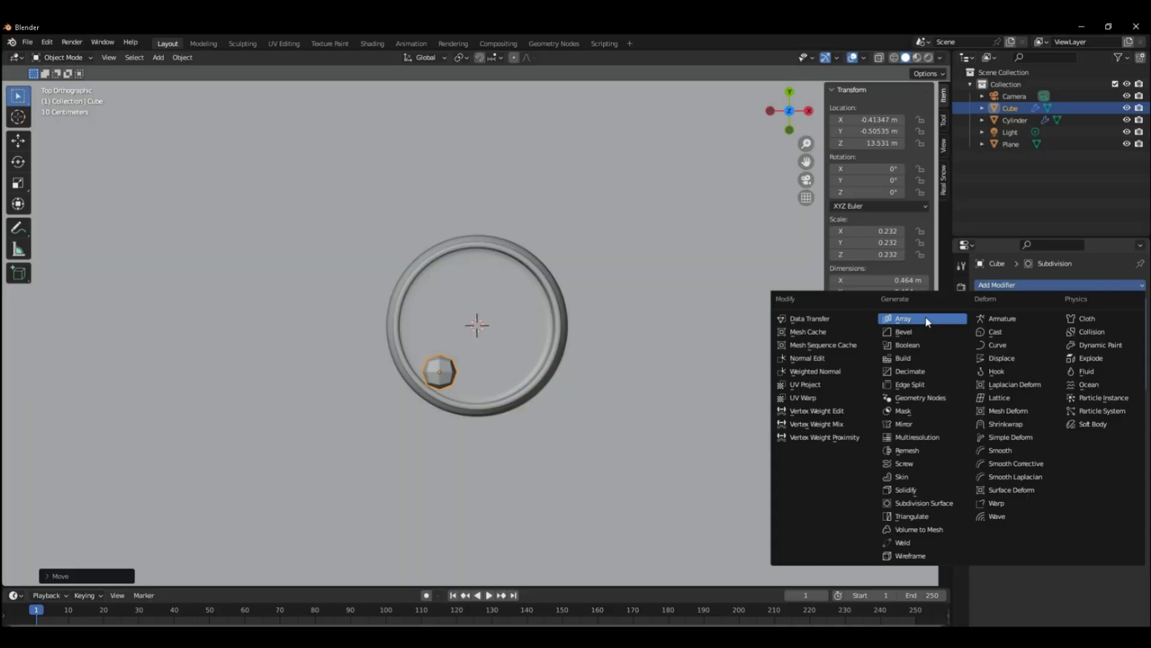
- Add an Array modifier to the cube and shrink the cube slightly
left_click(926, 315)
left_click(1126, 432)
key("s")
left_click(828, 401)
left_click_drag(1043, 481, 1050, 481)
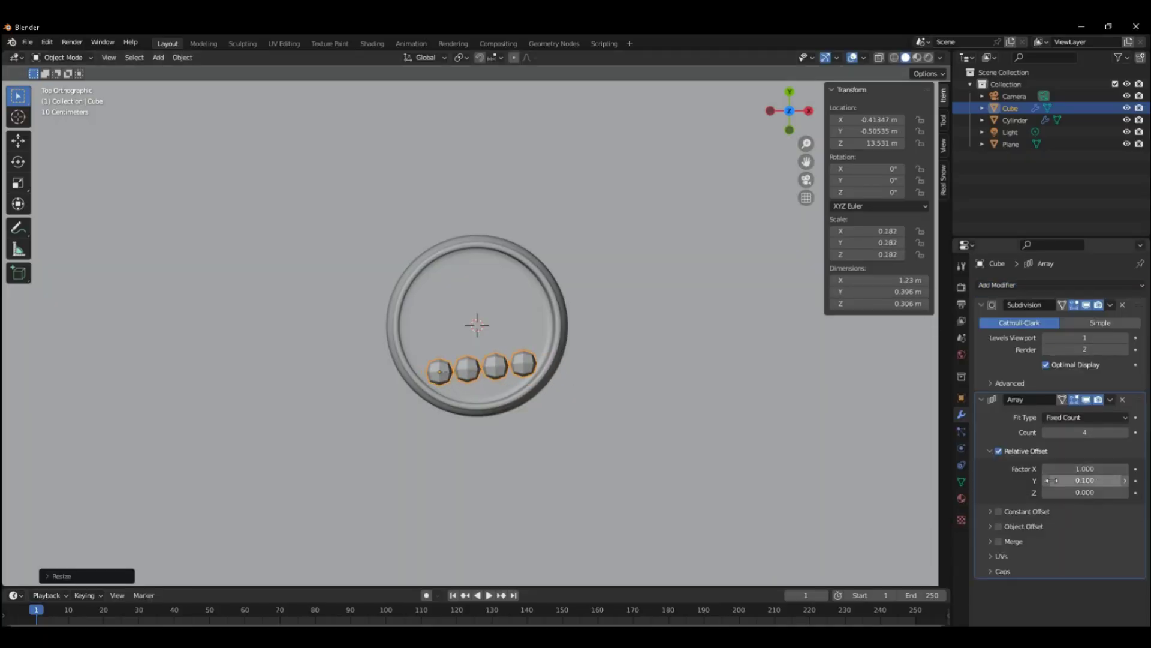
- Duplicate the array with X offset 0, Y offset 1 and 1.1 spacing, forming a 4×4 grid
left_click(1111, 400)
left_click(1079, 441)
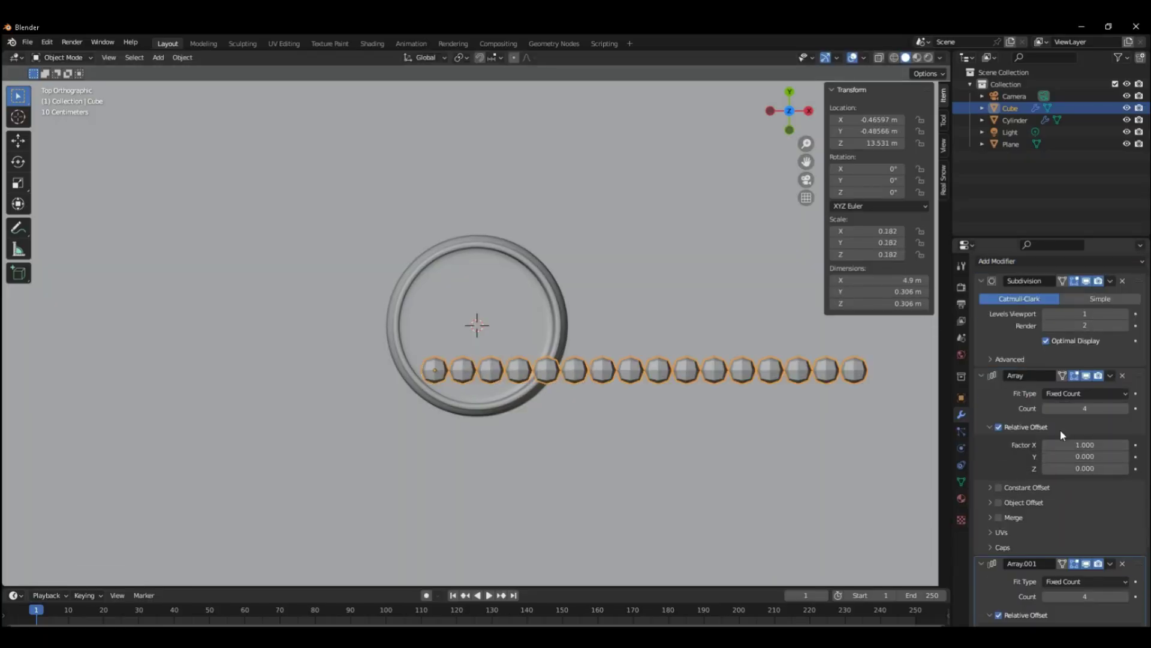
scroll(1064, 427, "down", 3)
double_click(1086, 520)
type("0")
key("Tab")
type("1")
key("Return")
left_click(1124, 532)
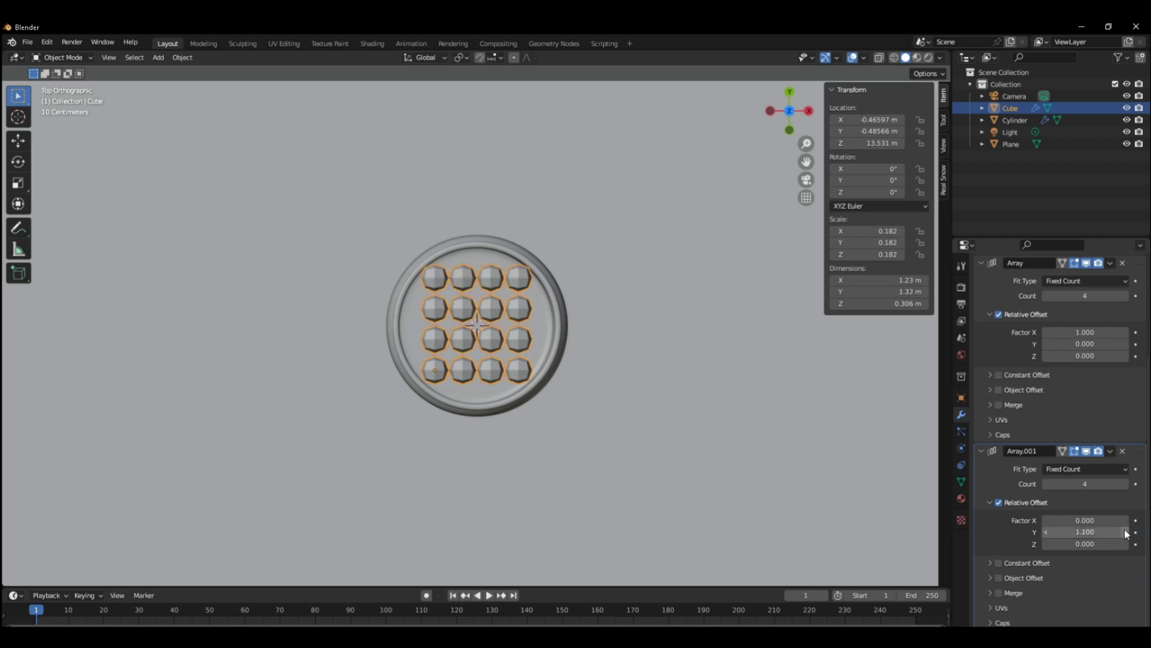
left_click(1124, 332)
- Shrink and nudge the cube slightly, then apply its scale
key("s")
left_click(818, 365)
key("g")
left_click(817, 360)
key("ctrl+a")
left_click(481, 336)
- Add a third array with zero Y offset and a count of 10 layers
left_click_drag(1064, 484, 1110, 484)
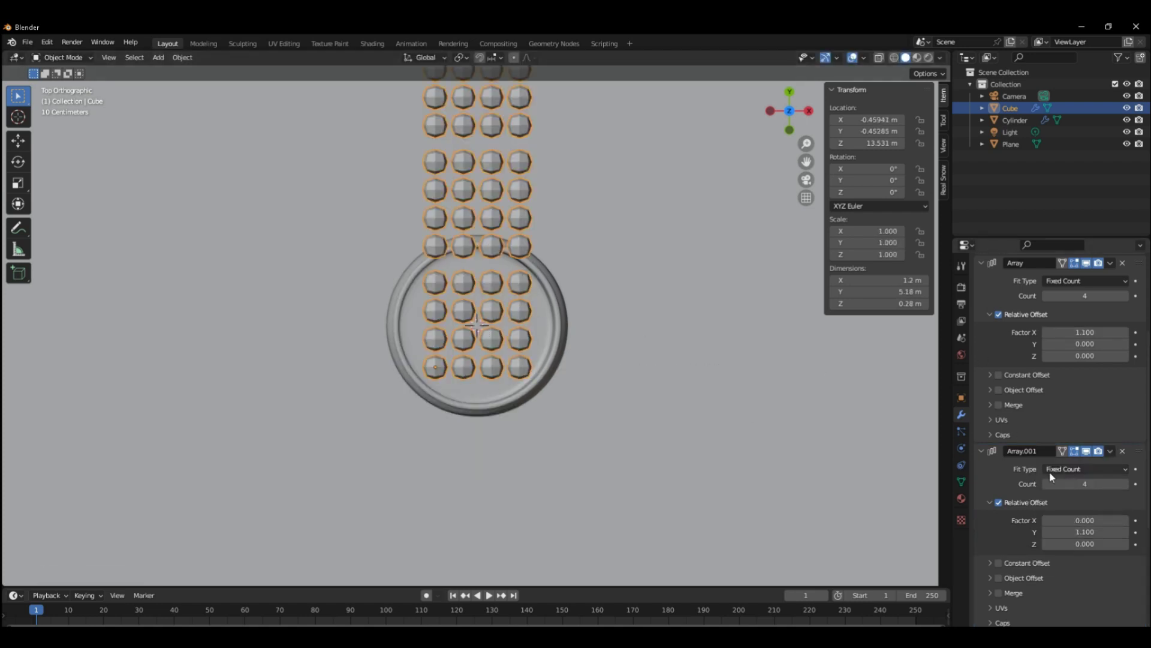
type("0.000")
key("Return")
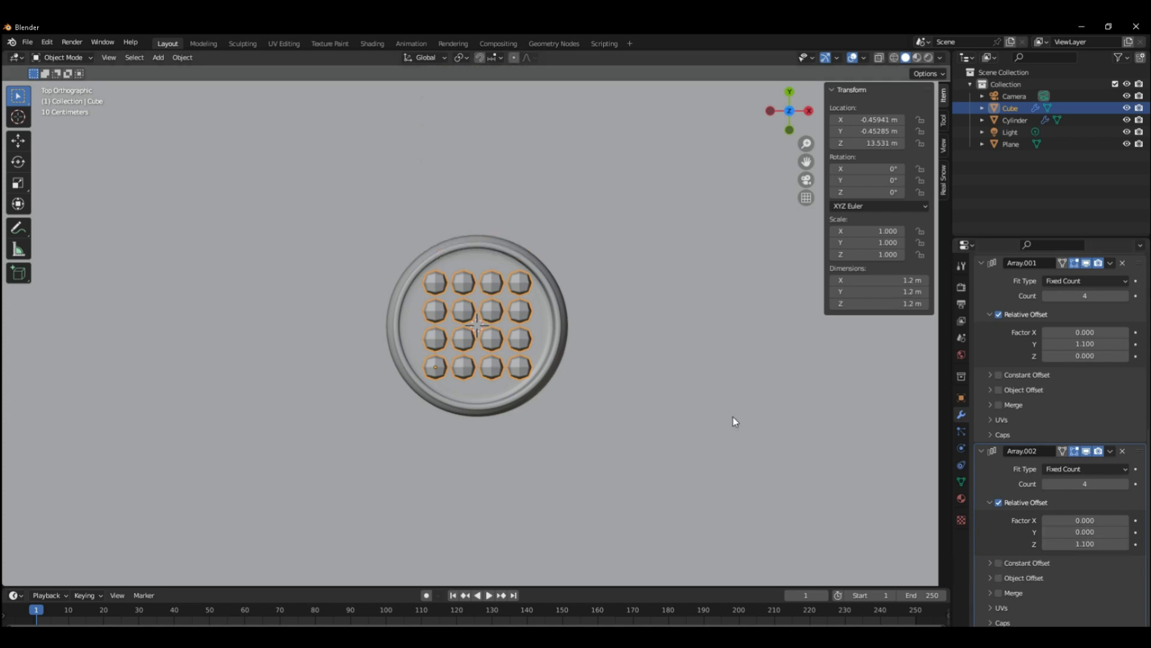
middle_click_drag(739, 422, 667, 462)
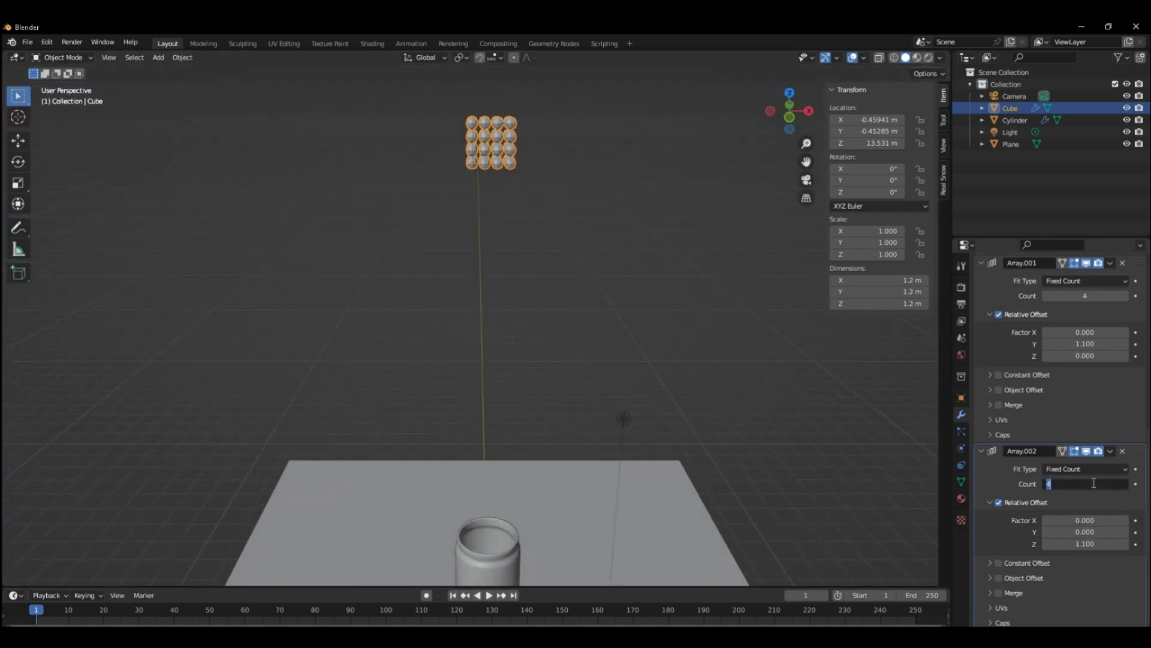
type("10")
key("Return")
middle_click_drag(660, 501, 660, 528)
- Raise the ball stack vertically above the jar and make it an active rigid body
key("g")
key("z")
left_click(639, 465)
left_click(182, 57)
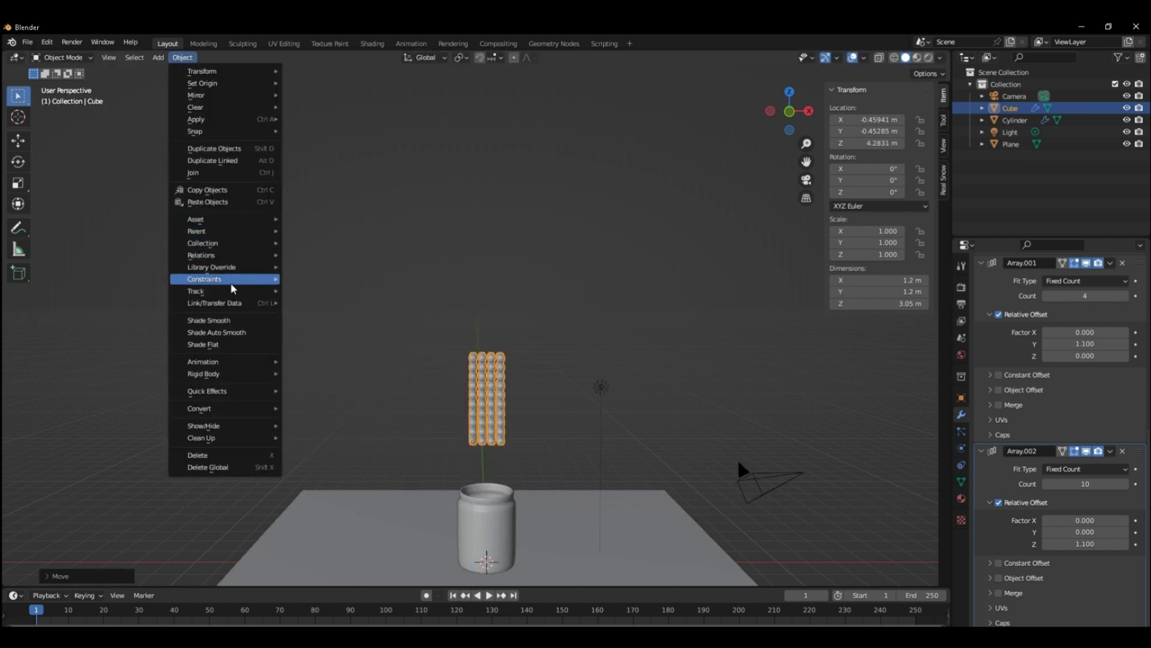
left_click(315, 375)
left_click(961, 449)
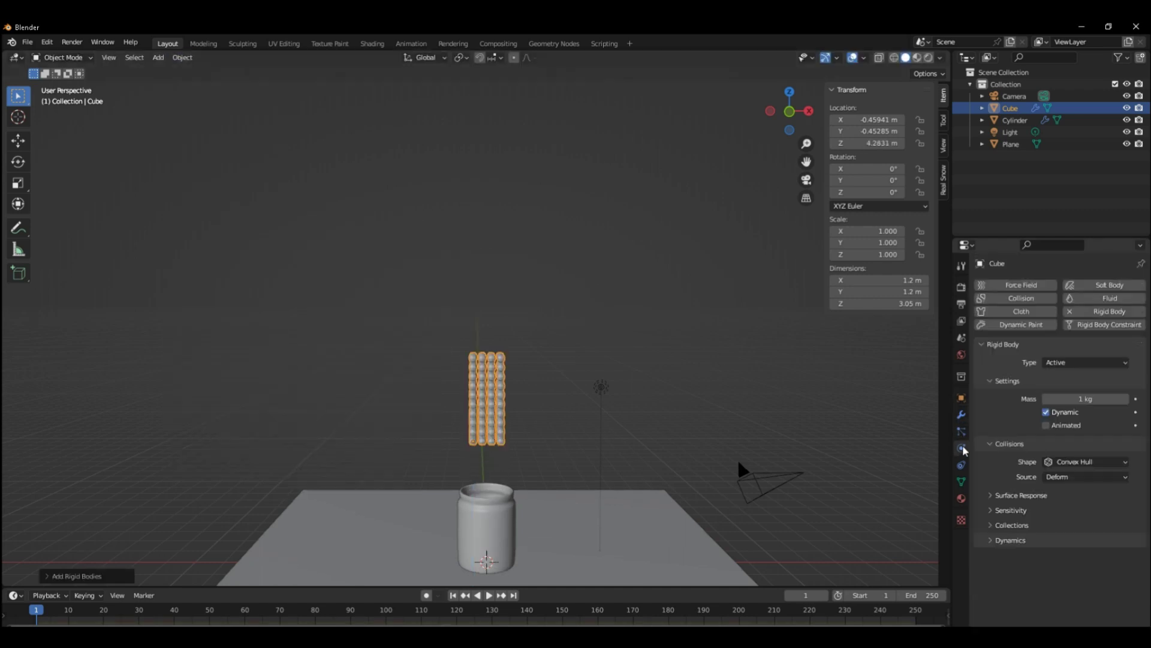
key("Return")
- Give the jar a rigid body with a chosen collision shape, and make the floor plane a passive rigid body
left_click(486, 527)
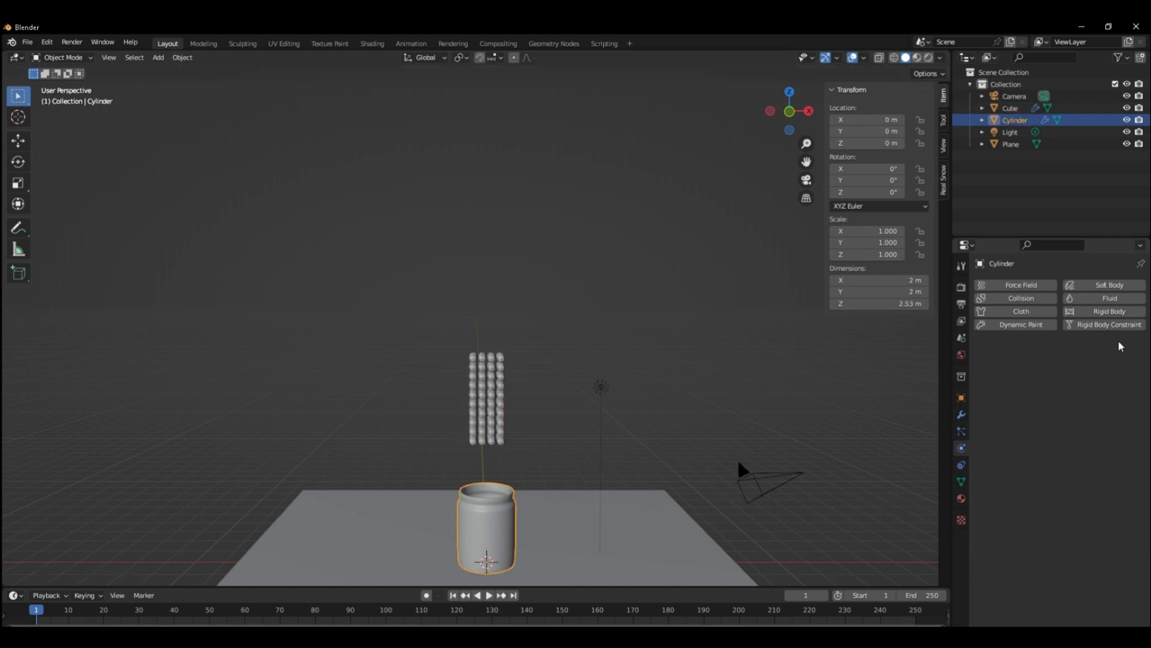
left_click(1075, 436)
left_click(1068, 528)
left_click(1011, 144)
left_click(1109, 311)
left_click(1086, 362)
left_click(992, 484)
left_click(993, 468)
key("ctrl+s")
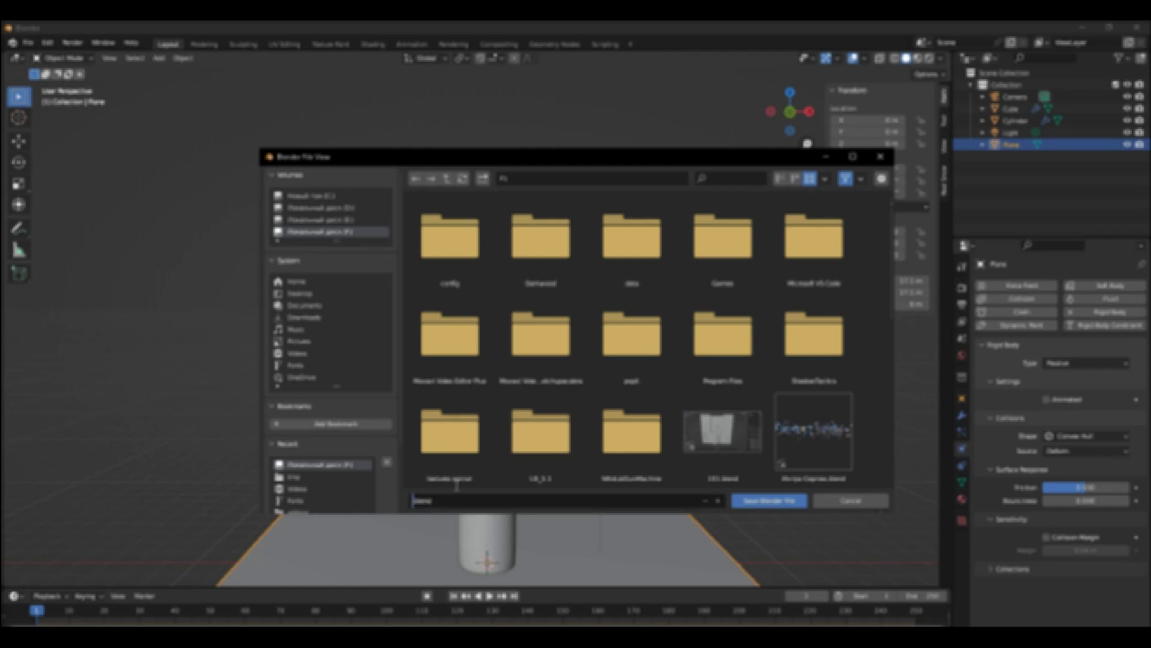
- Save the scene as 0990121.blend and briefly play the simulation
key("Return")
key("space")
key("Escape")
- With the ball stack selected, enable the Modifier Tools add-on found by searching 'modi'
left_click(1011, 108)
left_click(961, 414)
left_click(47, 42)
left_click(36, 279)
left_click(331, 87)
type("mod")
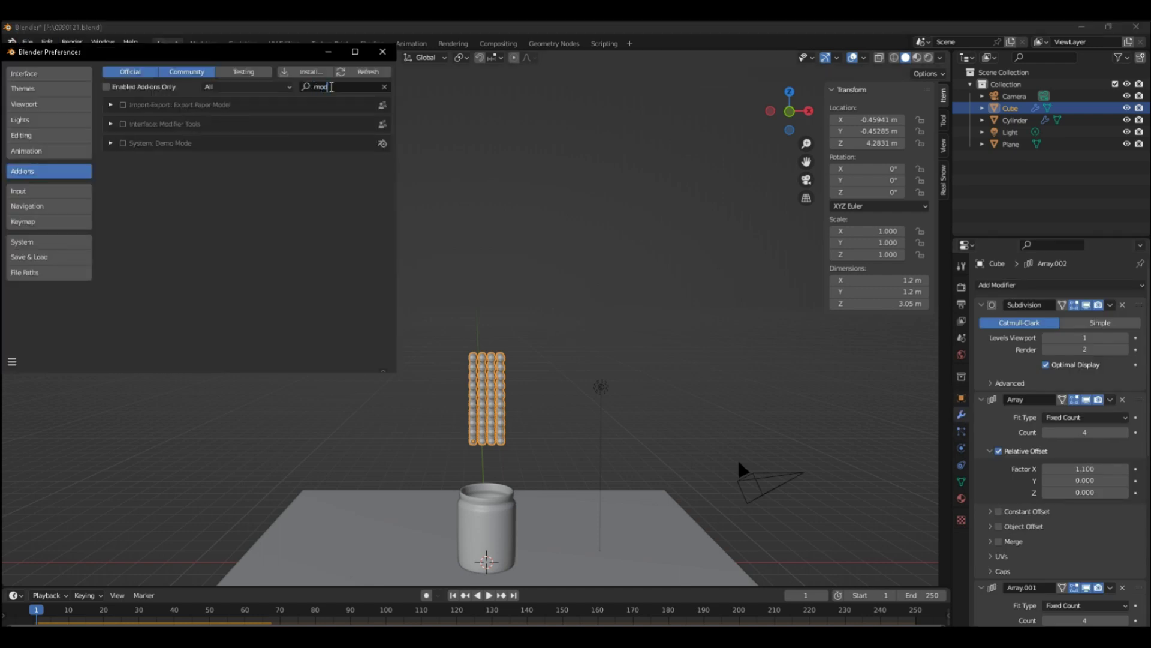
type("i")
left_click(123, 105)
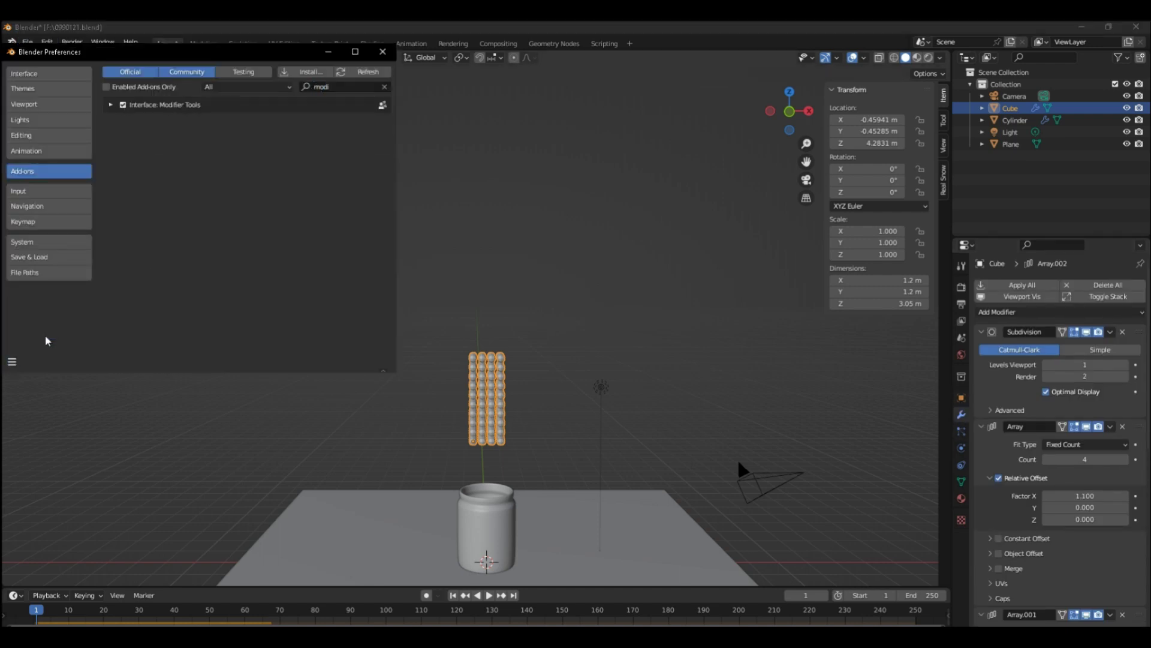
left_click(382, 52)
- Apply all of the ball stack's modifiers and play the simulation
left_click(1022, 285)
key("space")
mouse_move(542, 327)
middle_mouse_down()
mouse_move(506, 339)
mouse_move(523, 337)
middle_mouse_up()
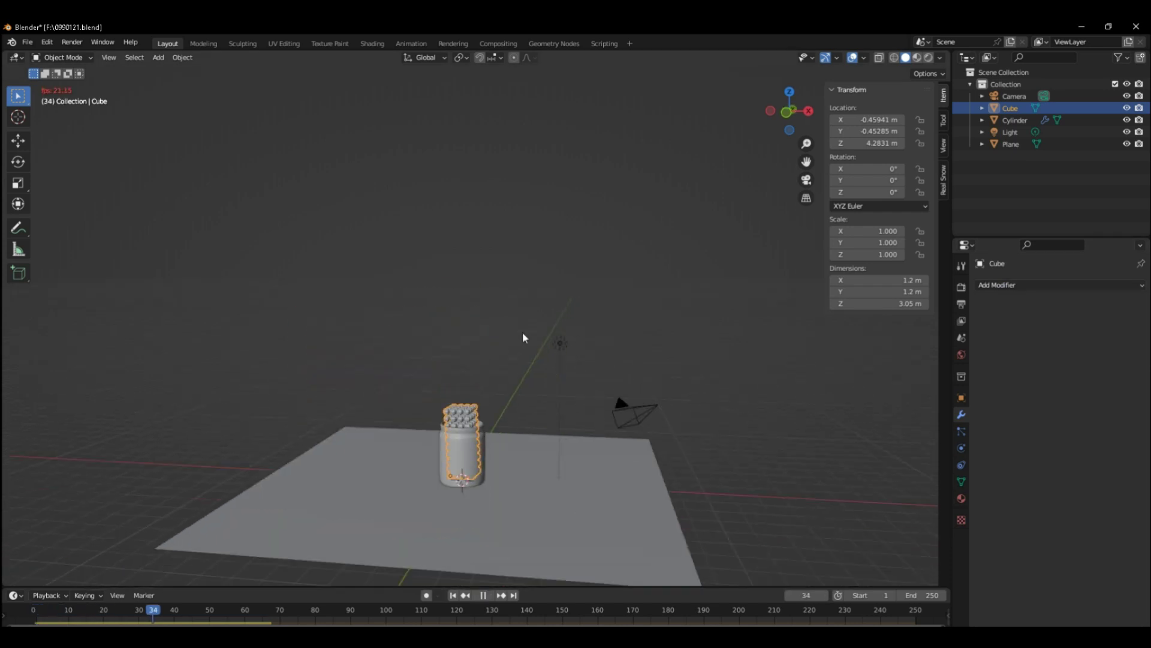
- Separate the ball stack into individual ball objects by loose parts and test the fall
key("Escape")
scroll(523, 332, "up", 4)
key("Tab")
left_click(508, 358)
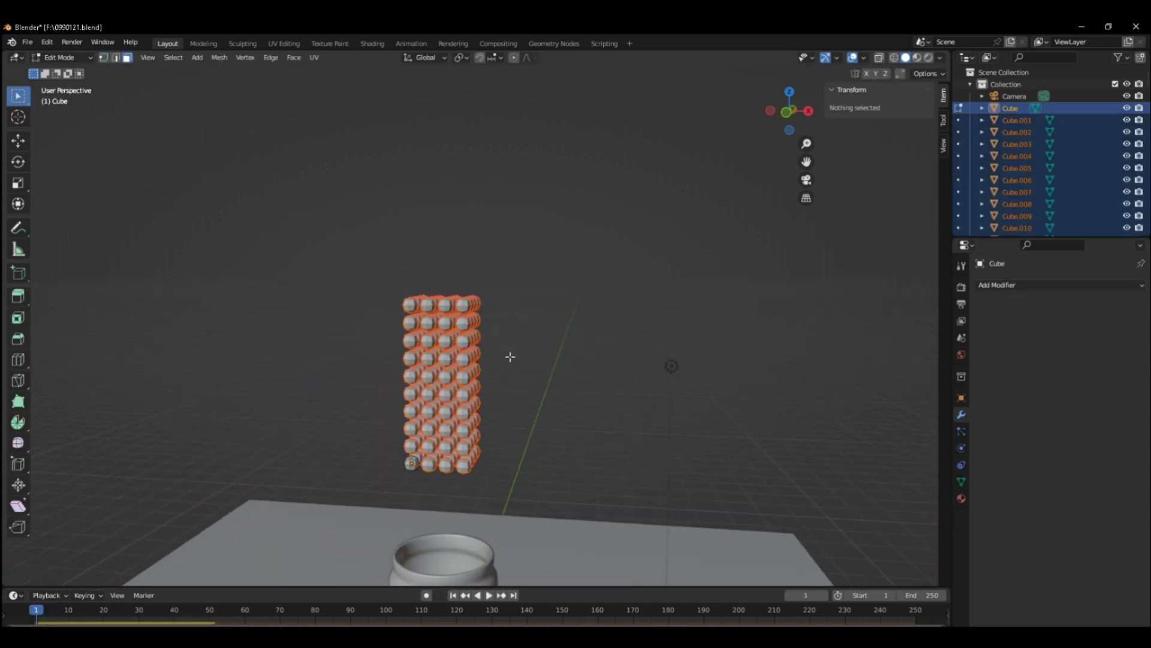
scroll(732, 469, "down", 3)
key("space")
mouse_move(732, 469)
middle_mouse_down()
mouse_move(504, 486)
mouse_move(506, 397)
middle_mouse_up()
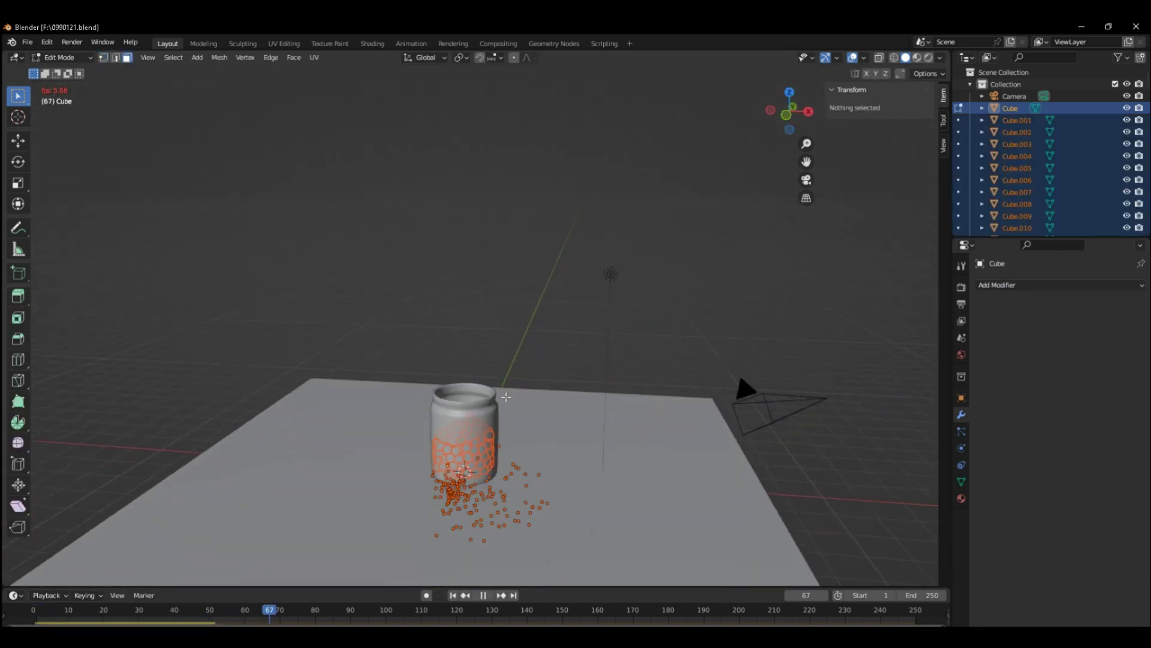
key("shift+Left")
key("space")
key("shift+Left")
key("shift+Left")
mouse_move(509, 372)
middle_mouse_down()
mouse_move(522, 322)
mouse_move(515, 249)
middle_mouse_up()
- Duplicate all the balls straight upward above the original stack and replay the simulation
key("Tab")
left_click(506, 307)
key("ctrl+z")
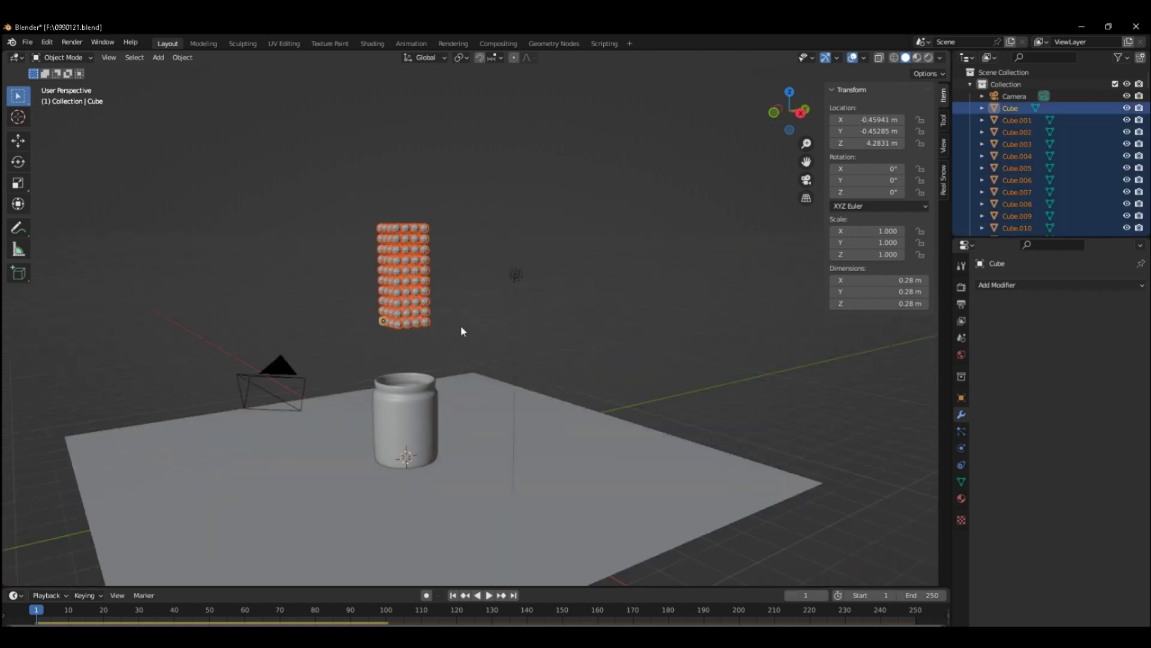
key("shift+d")
key("z")
left_click(535, 212)
key("space")
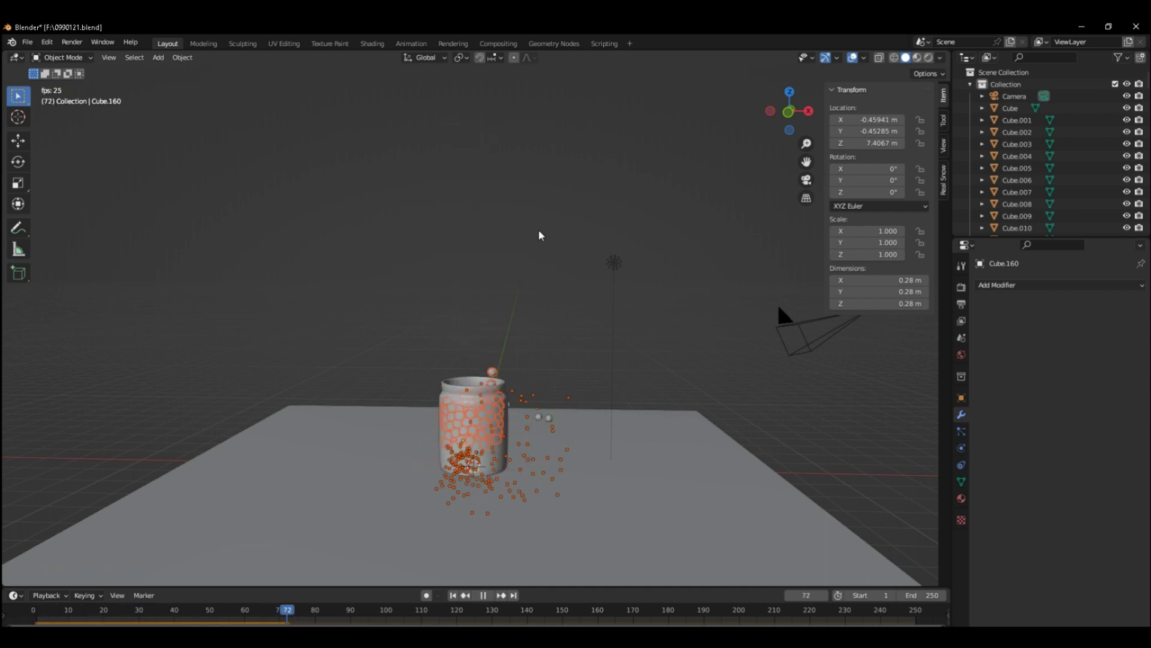
middle_click_drag(539, 235, 495, 297)
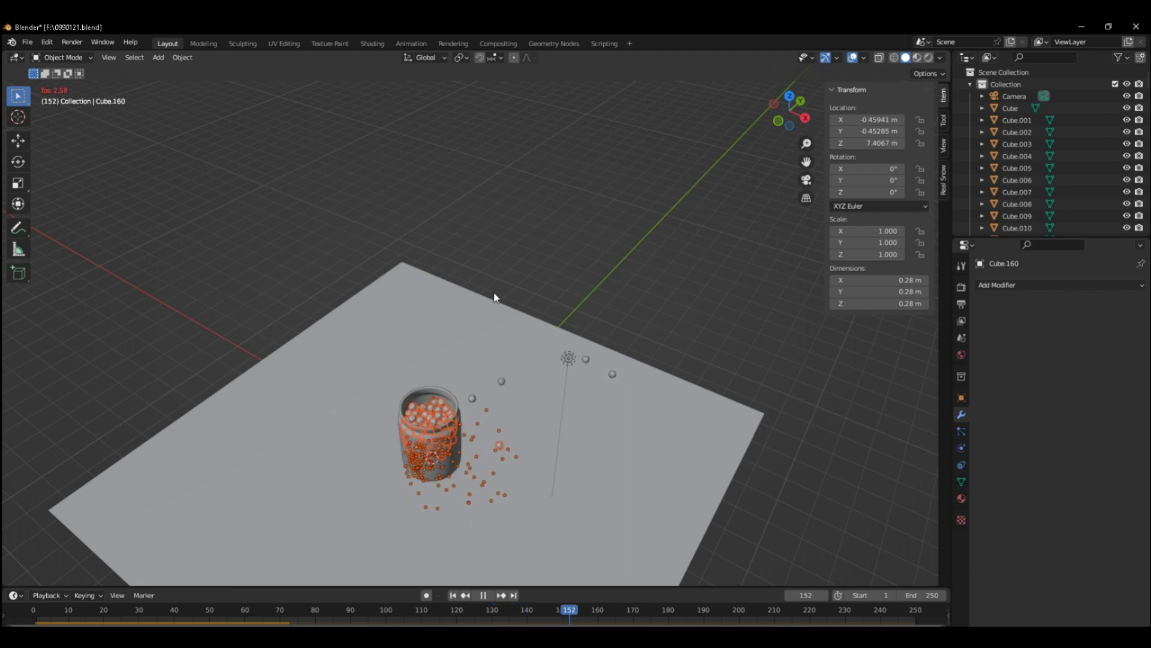
key("shift+Left")
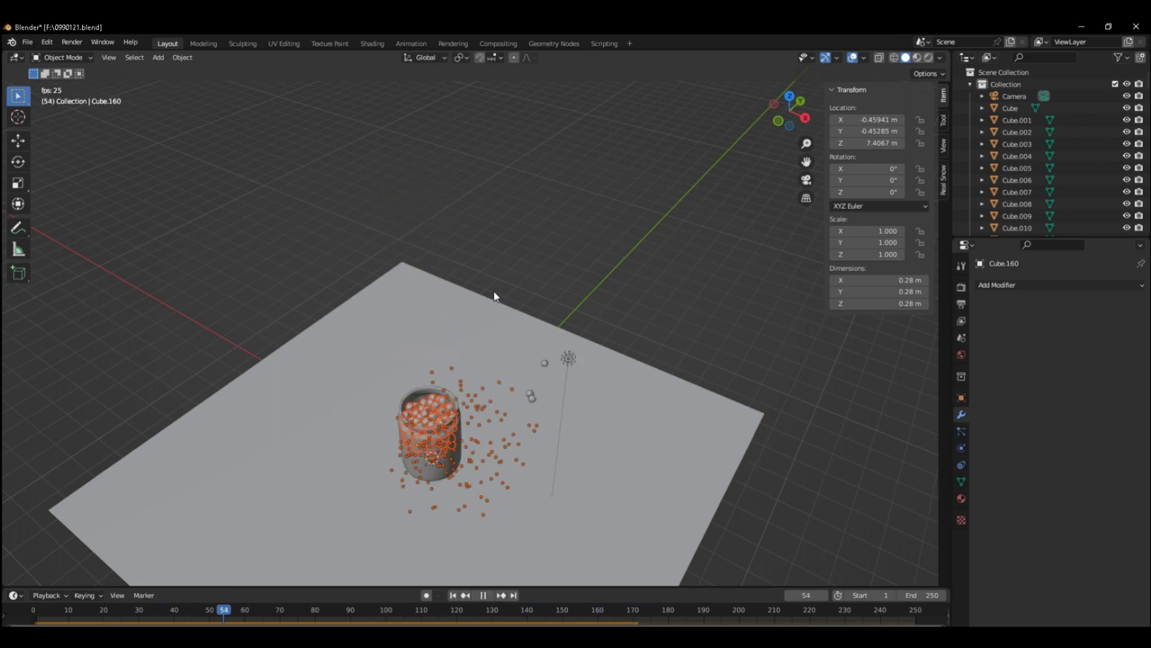
left_click(961, 337)
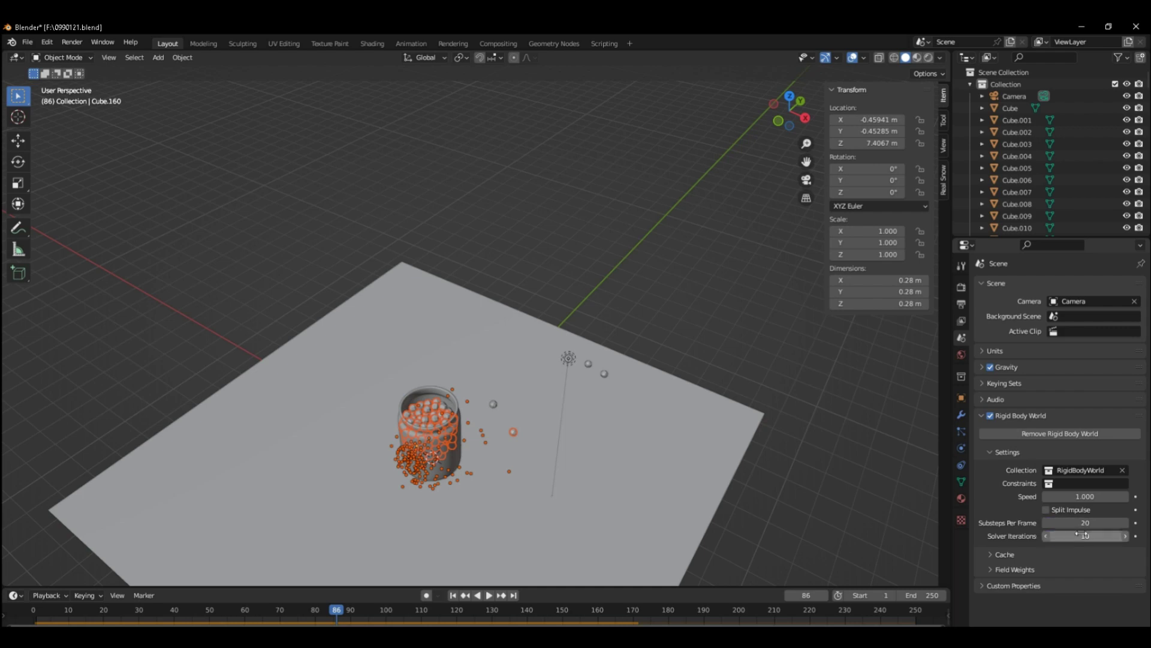
- Replay the simulation at speed 0.2 with 20 solver iterations and watch the balls settle
key("shift+Left")
key("space")
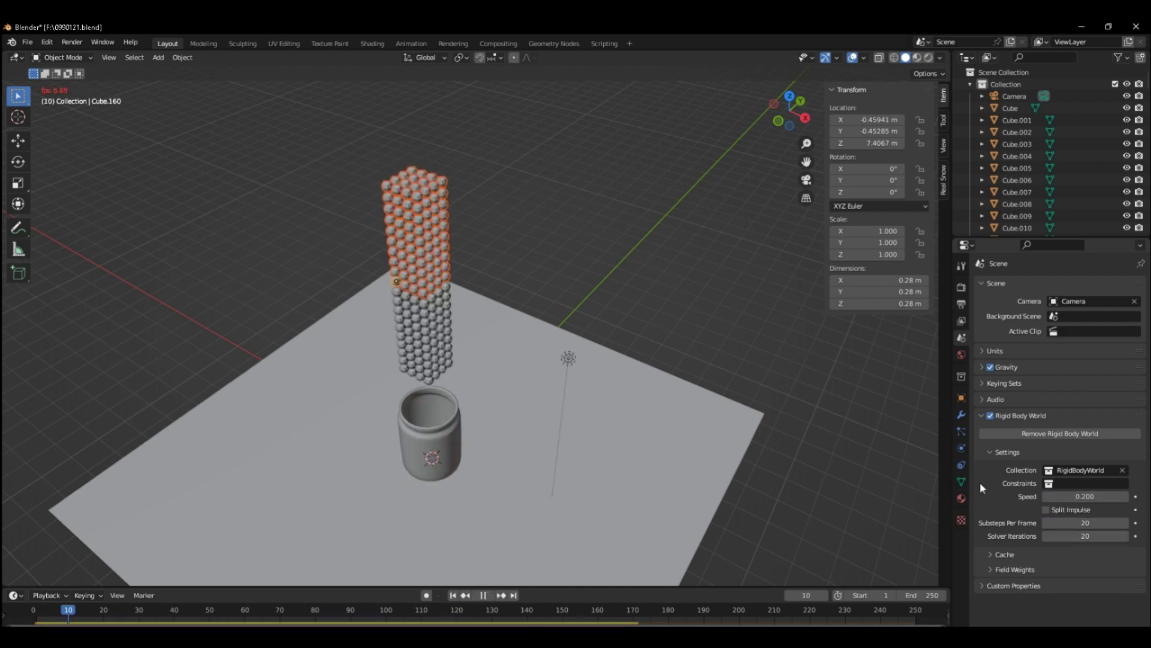
middle_click_drag(545, 386, 600, 340)
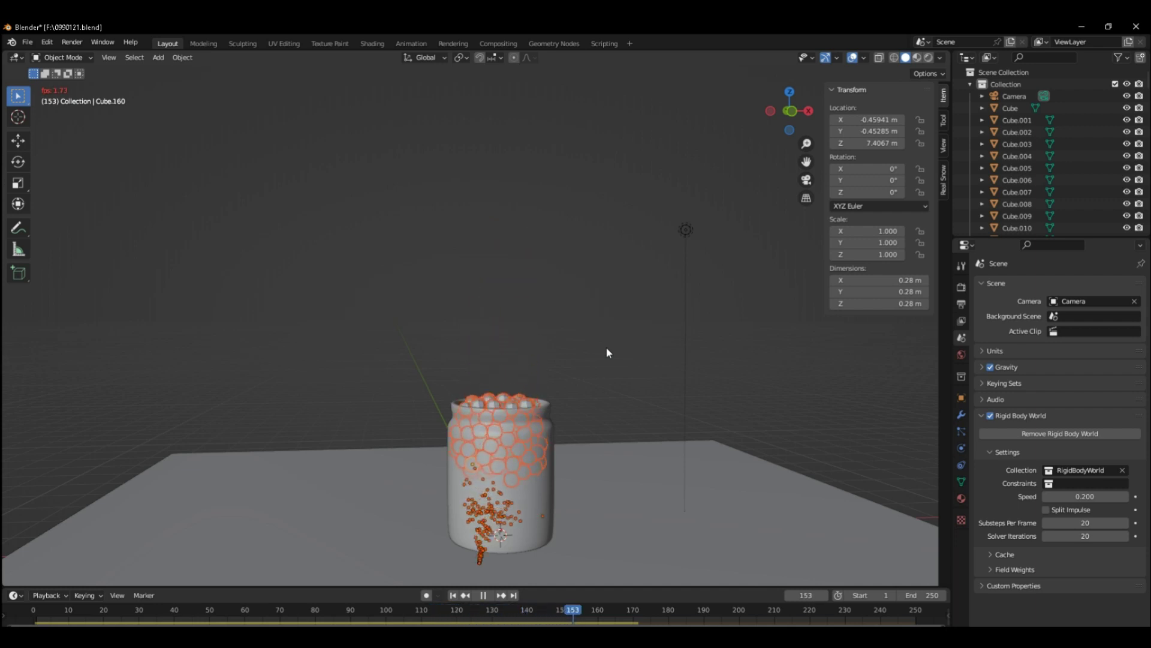
key("shift+Left")
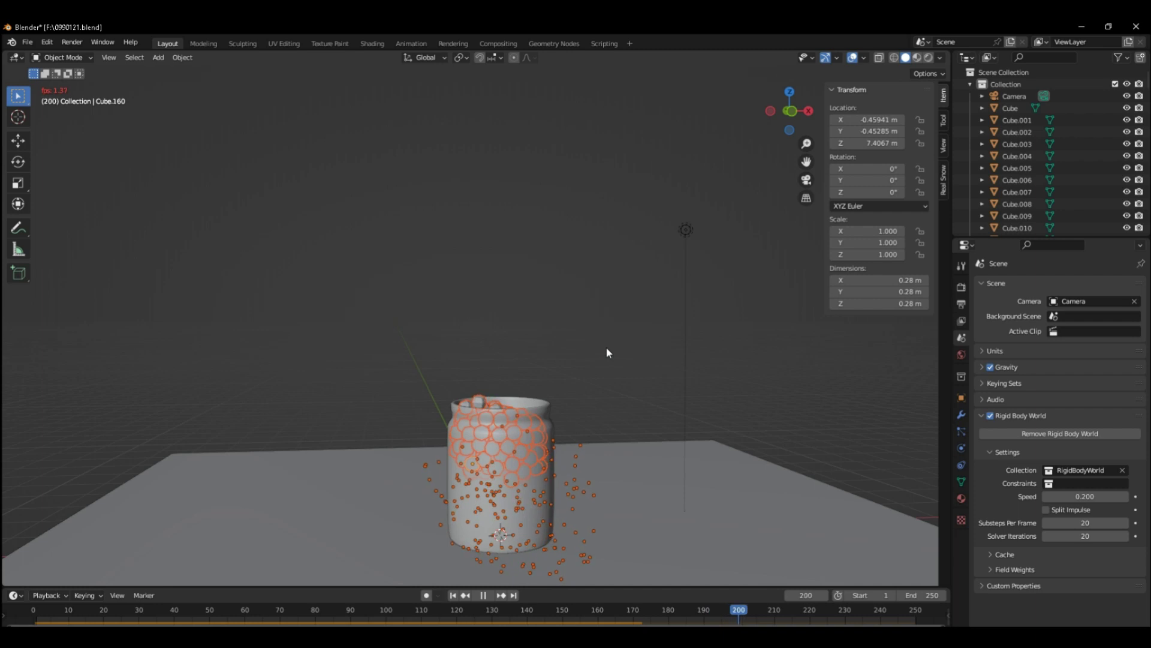
key("shift+Left")
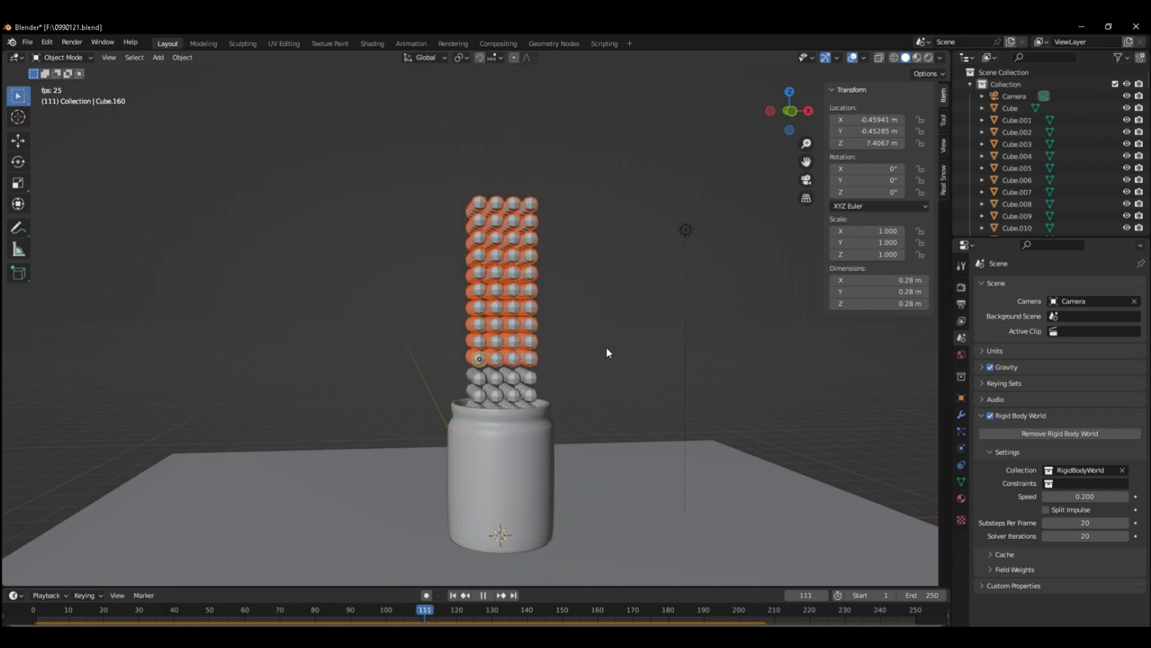
key("space")
middle_click_drag(606, 347, 579, 394)
- Select every object and add a Subdivision modifier to the active ball
key("a")
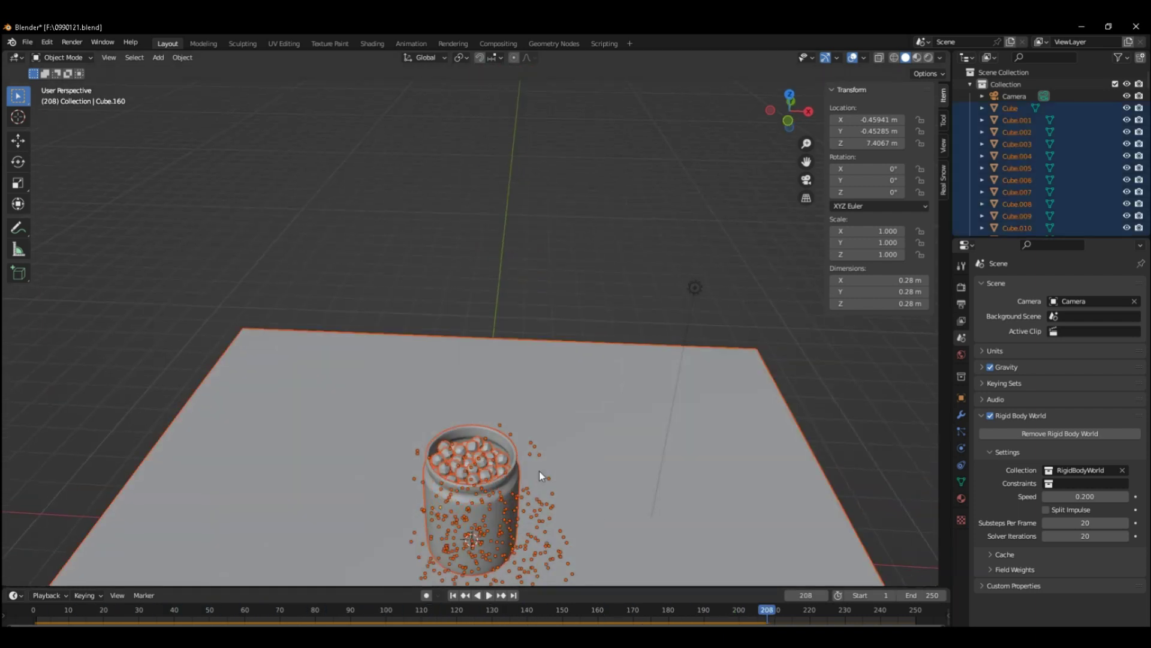
left_click(489, 463, "shift")
scroll(489, 463, "up", 3)
middle_click_drag(488, 463, 515, 384)
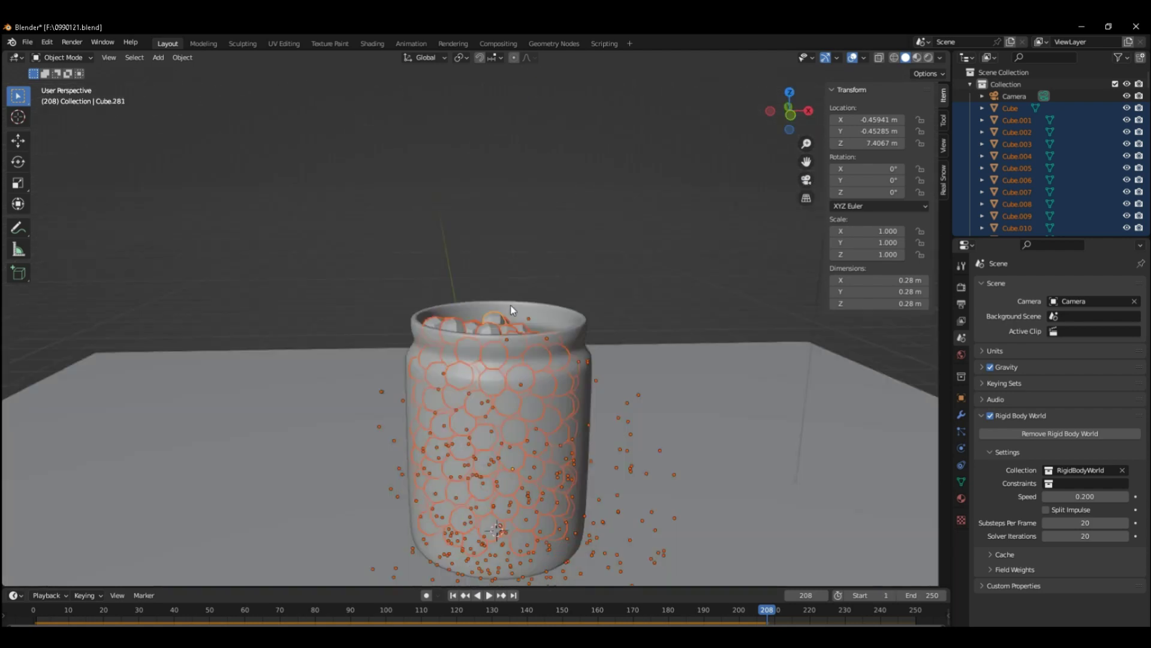
left_click(961, 414)
left_click(1059, 285)
left_click(917, 503)
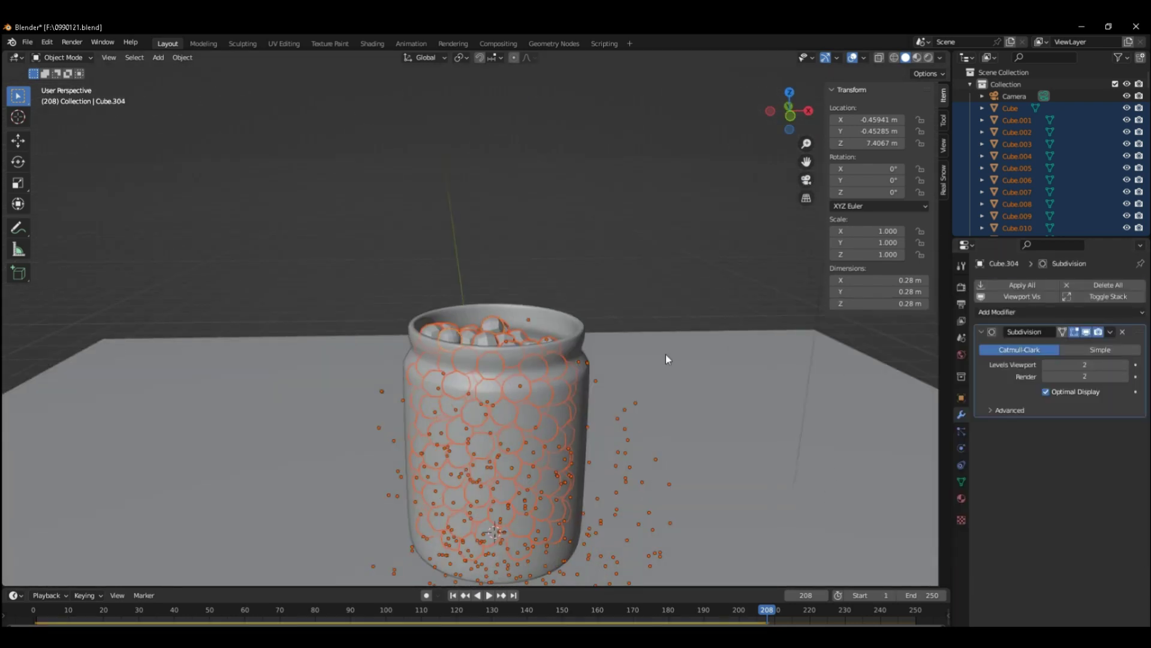
- Copy the Subdivision modifier to all selected balls and shade them smooth
key("ctrl+l")
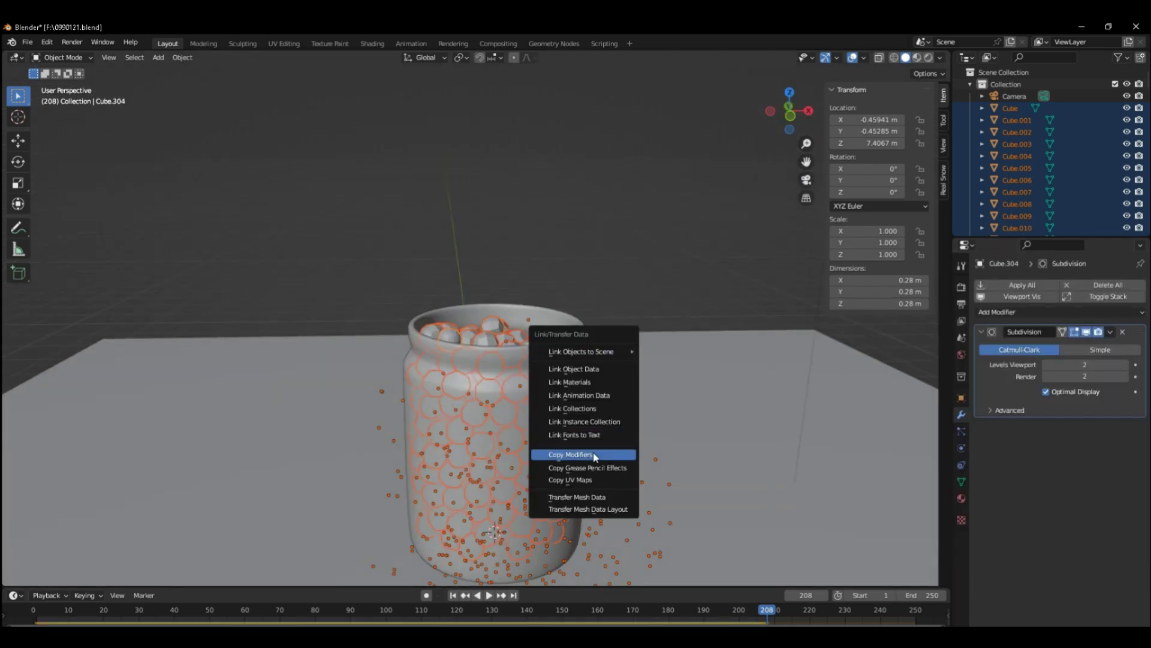
left_click(592, 454)
middle_click_drag(592, 454, 877, 69)
middle_click_drag(710, 289, 696, 302)
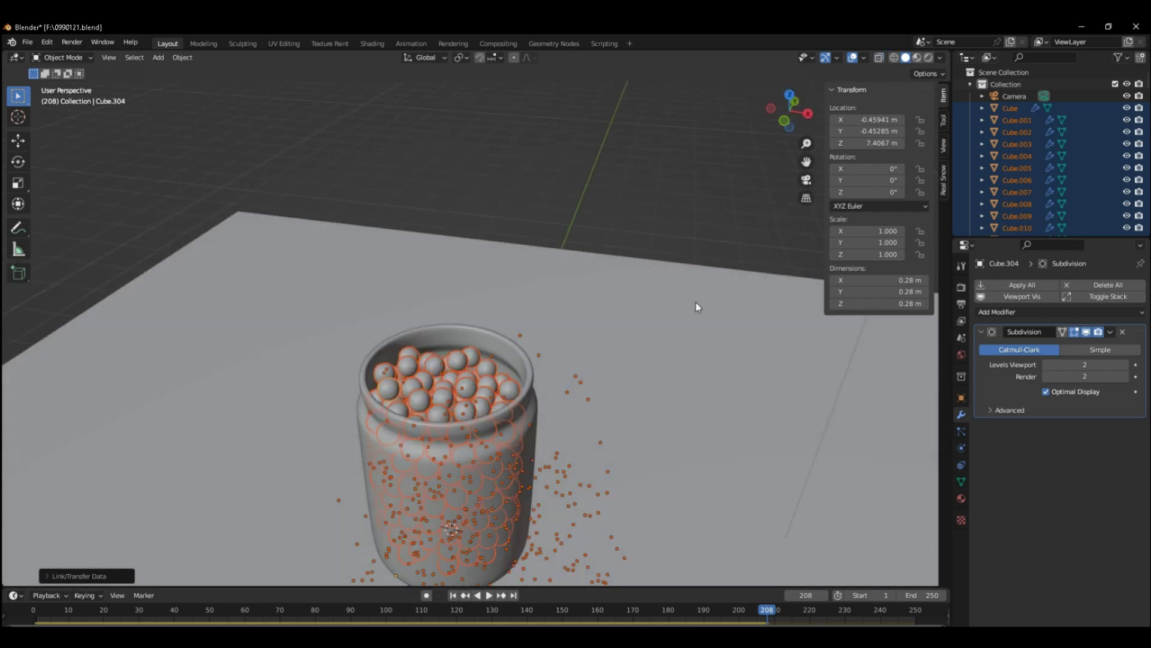
scroll(696, 302, "up", 5)
right_click(399, 408)
left_click(399, 409)
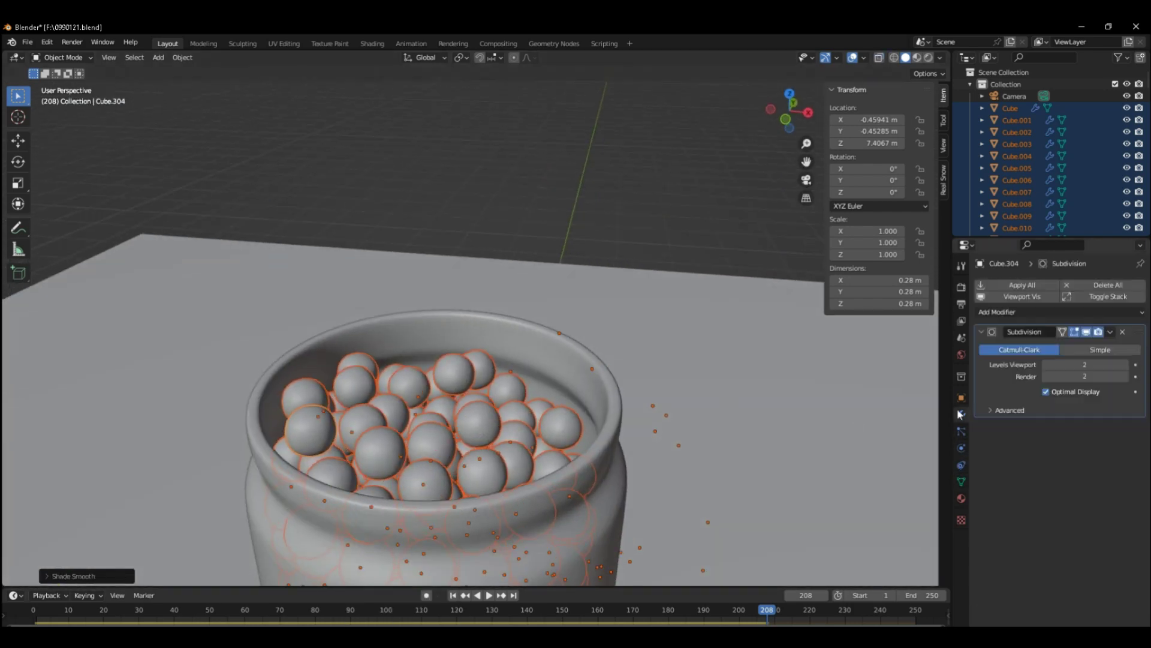
left_click(961, 498)
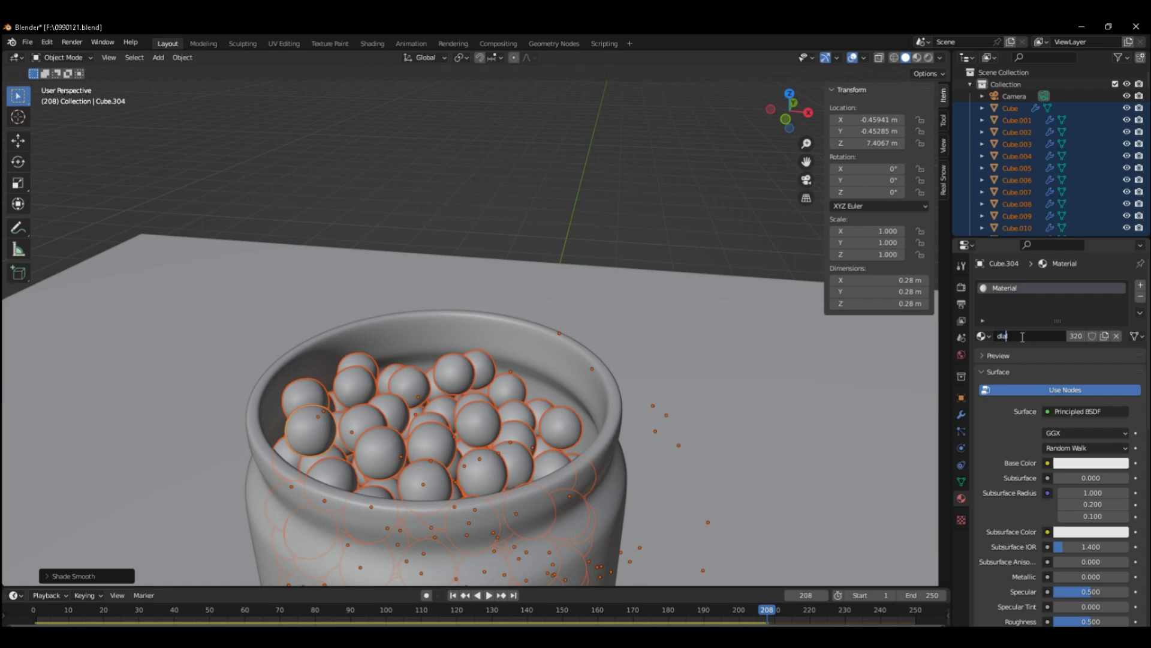
type("glass bals")
- Link one material to all the balls and make it a red Glass BSDF
right_click(428, 409)
key("ctrl+l")
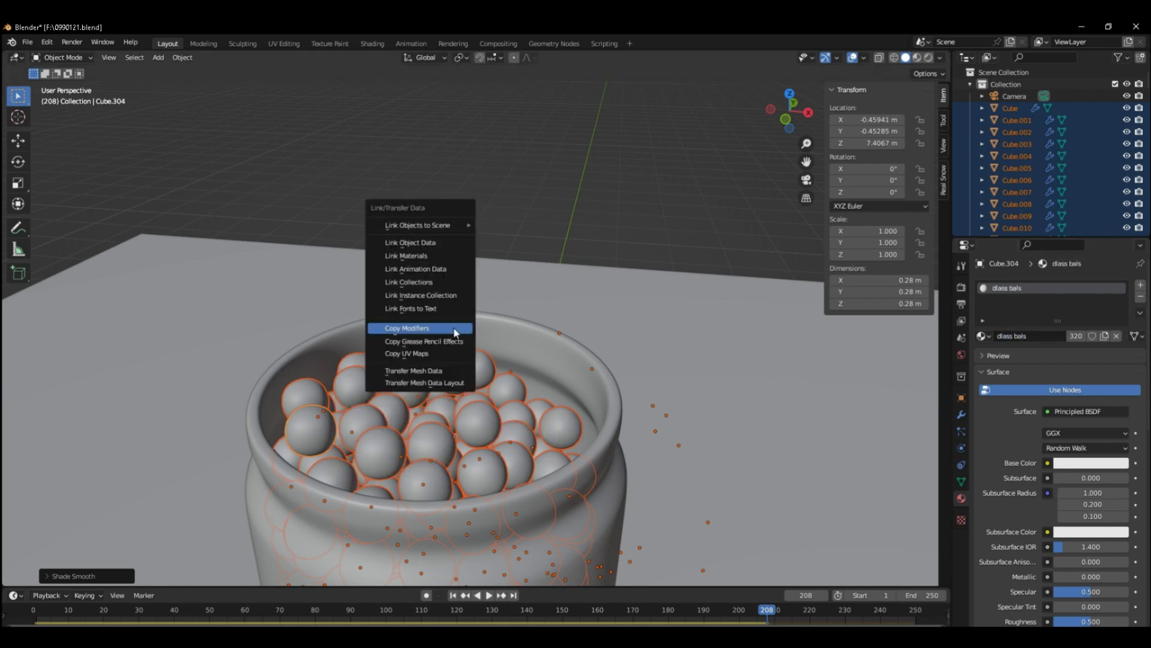
left_click(430, 257)
left_click(1042, 412)
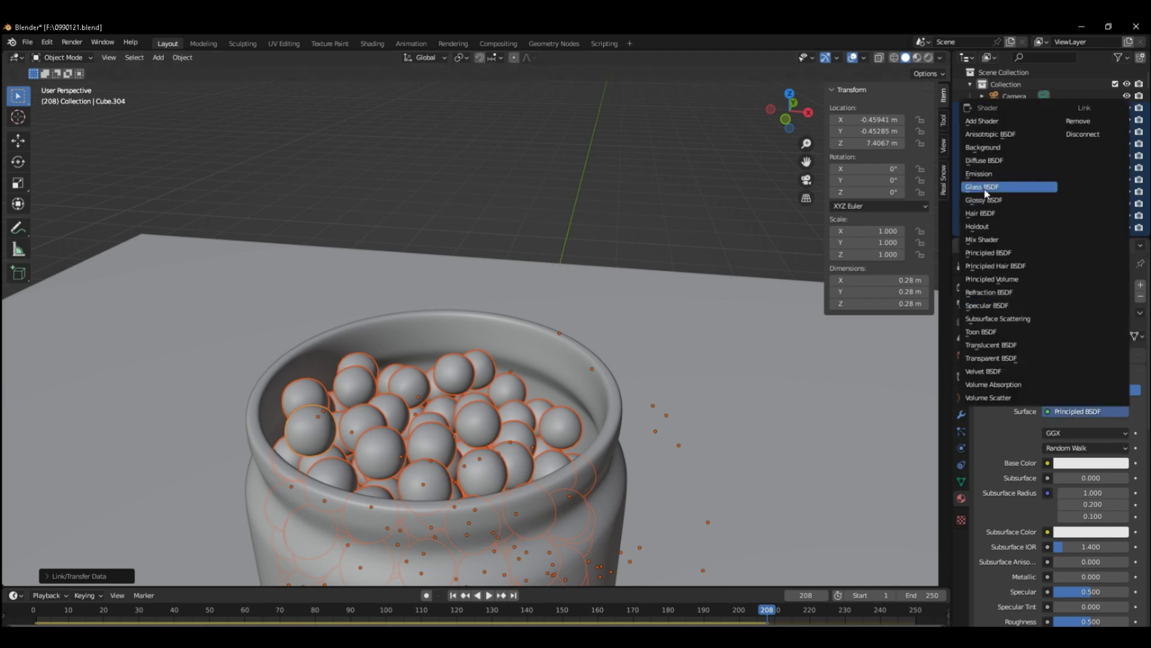
left_click(1008, 185)
left_click(1085, 448)
type("1.330")
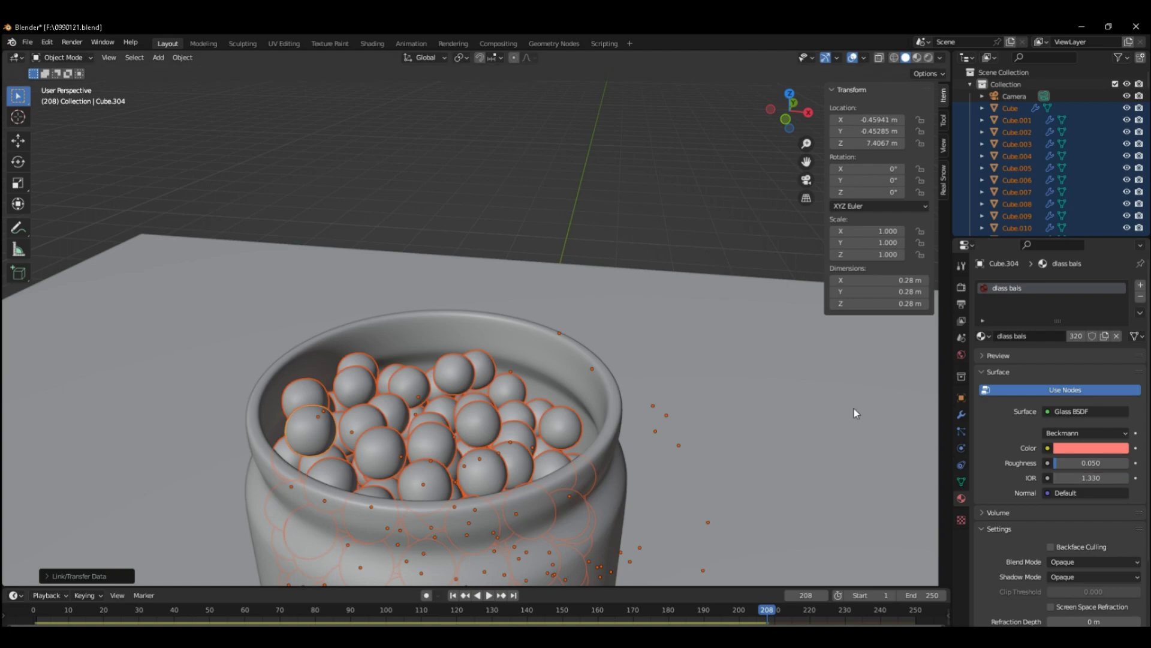
- Switch to the Shading workspace
left_click(372, 43)
scroll(537, 200, "up", 5)
scroll(484, 215, "up", 4)
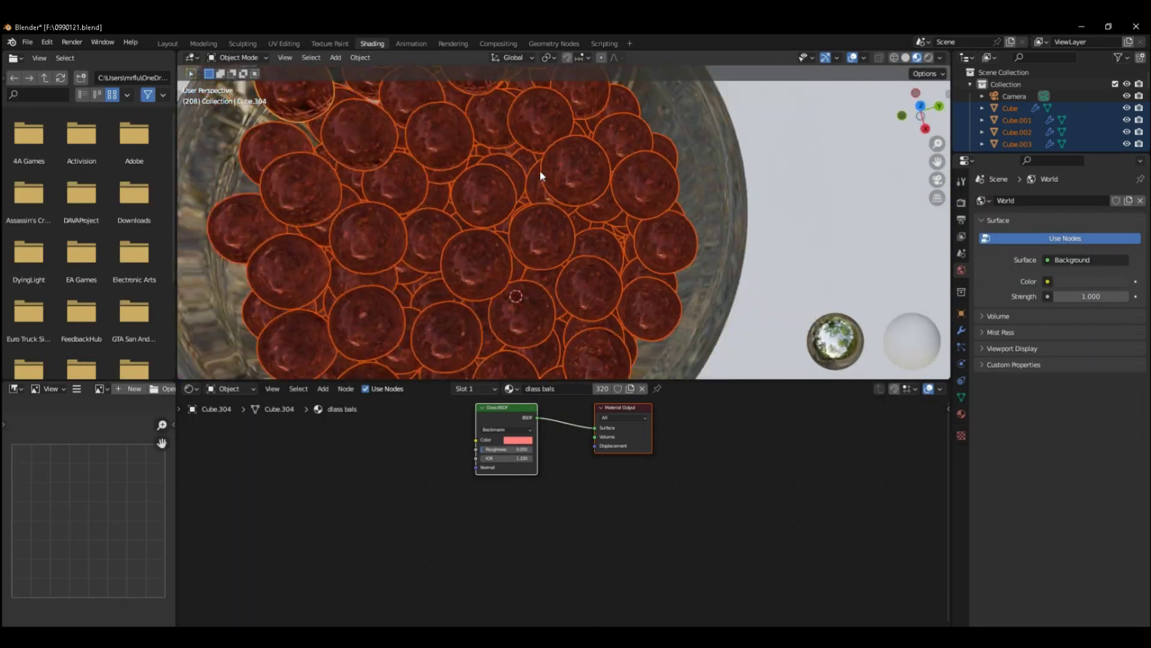
- Turn on Screen Space Reflections and enable Screen Space Refraction on the jar and ball materials
scroll(541, 176, "down", 4)
left_click(961, 202)
left_click(990, 351)
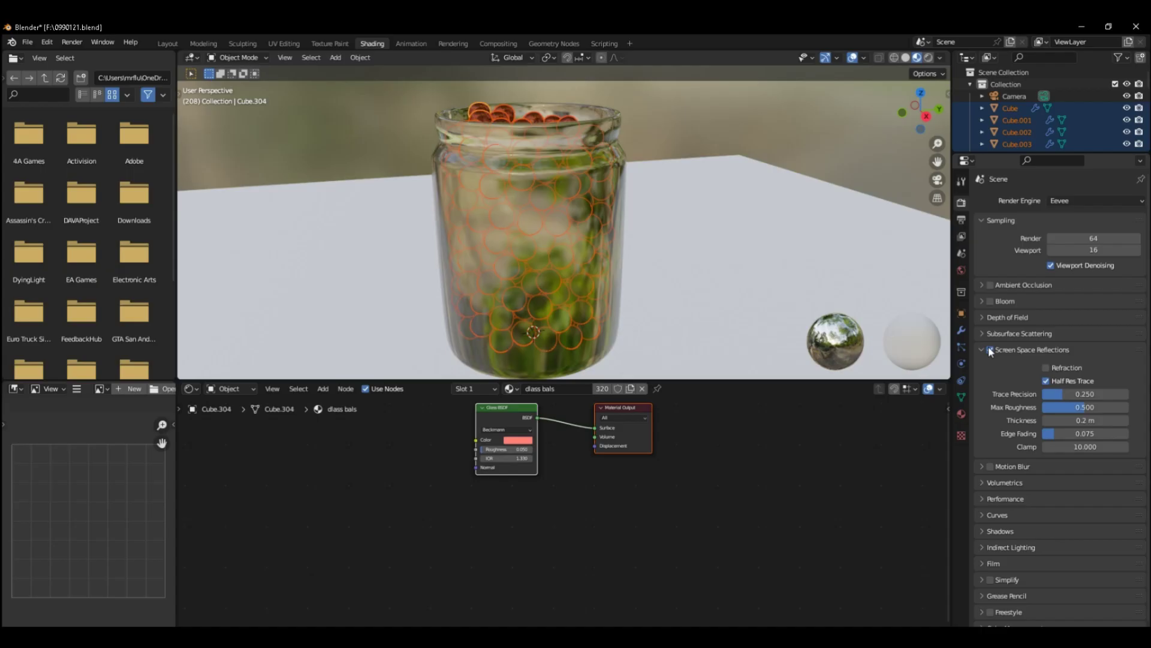
left_click_drag(947, 407, 822, 419)
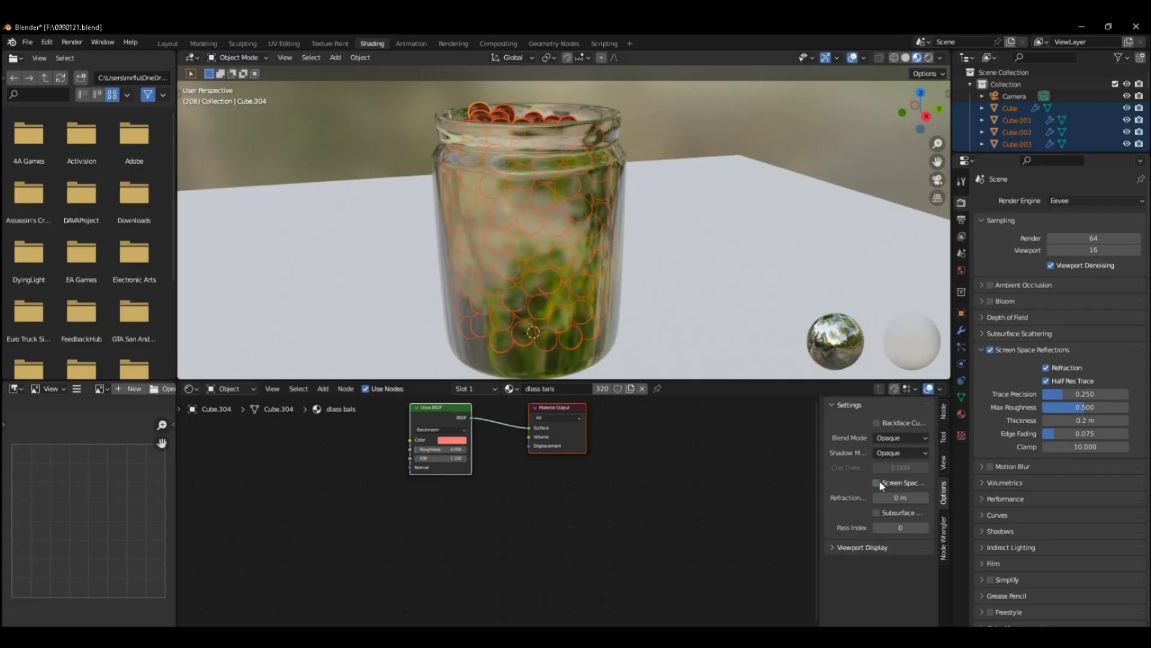
left_click(876, 483)
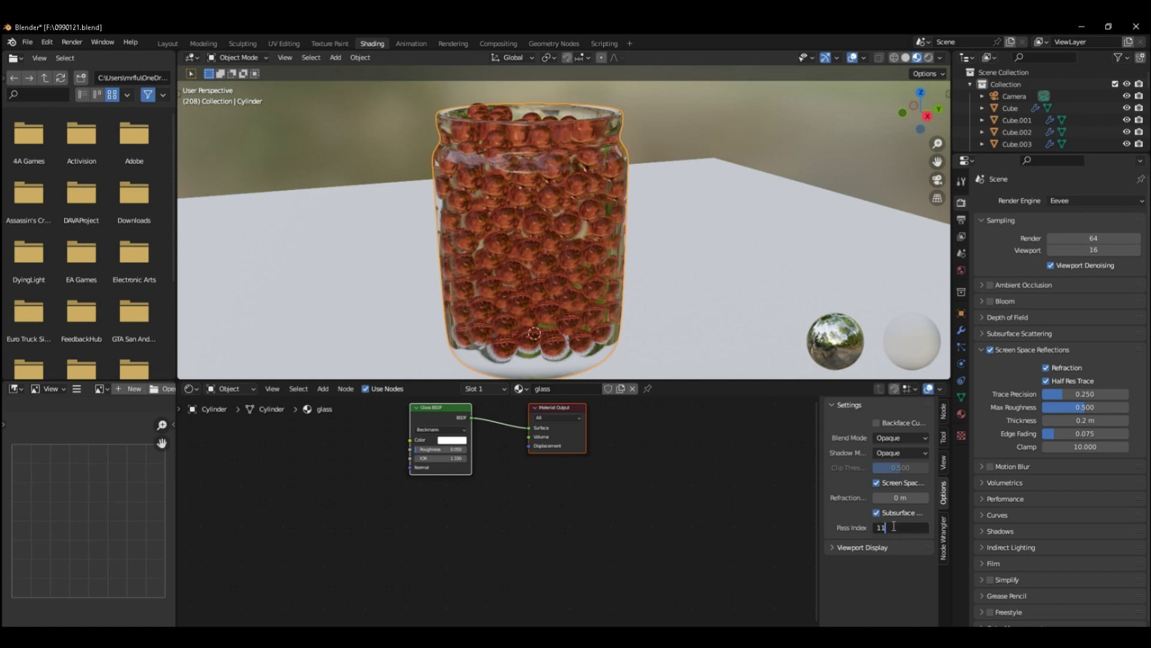
middle_click_drag(688, 310, 585, 219)
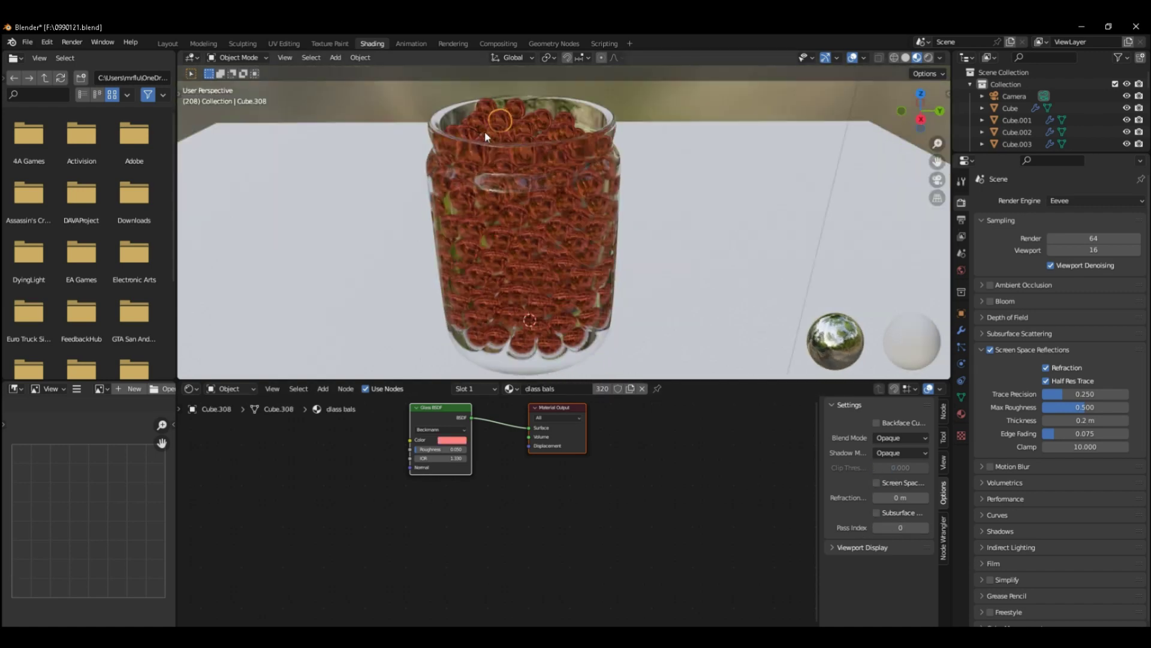
left_click(586, 219)
left_click(877, 483)
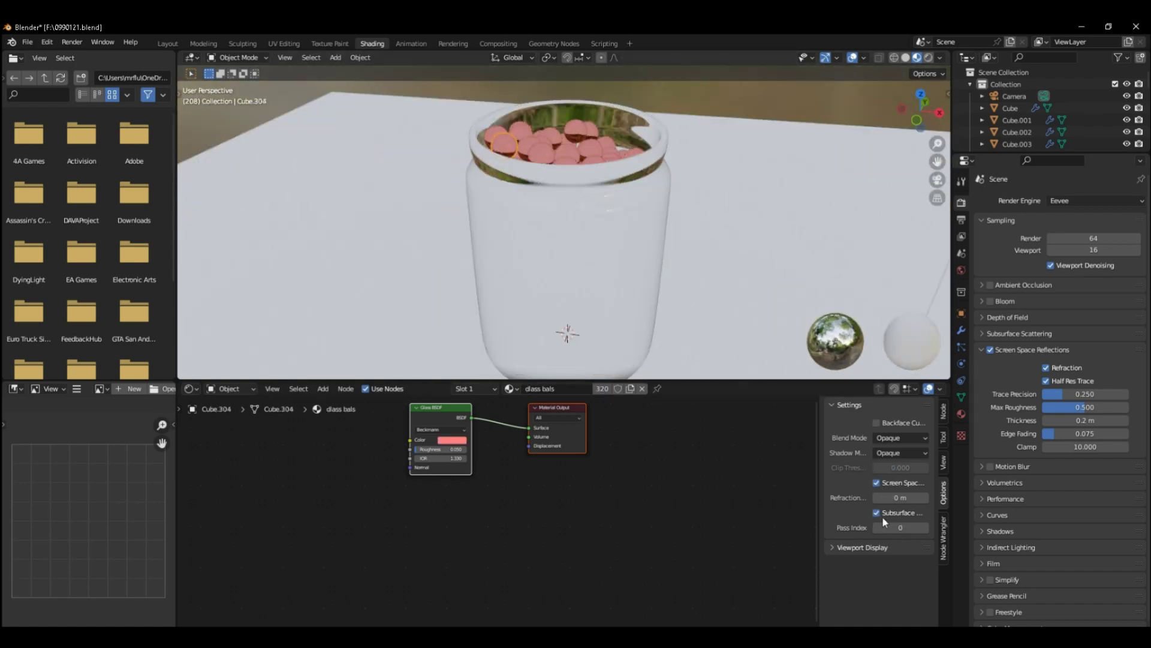
- Set the jar glass to Alpha Blend with Alpha Hashed shadows and preview rendered shading
left_click(901, 438)
left_click(900, 491)
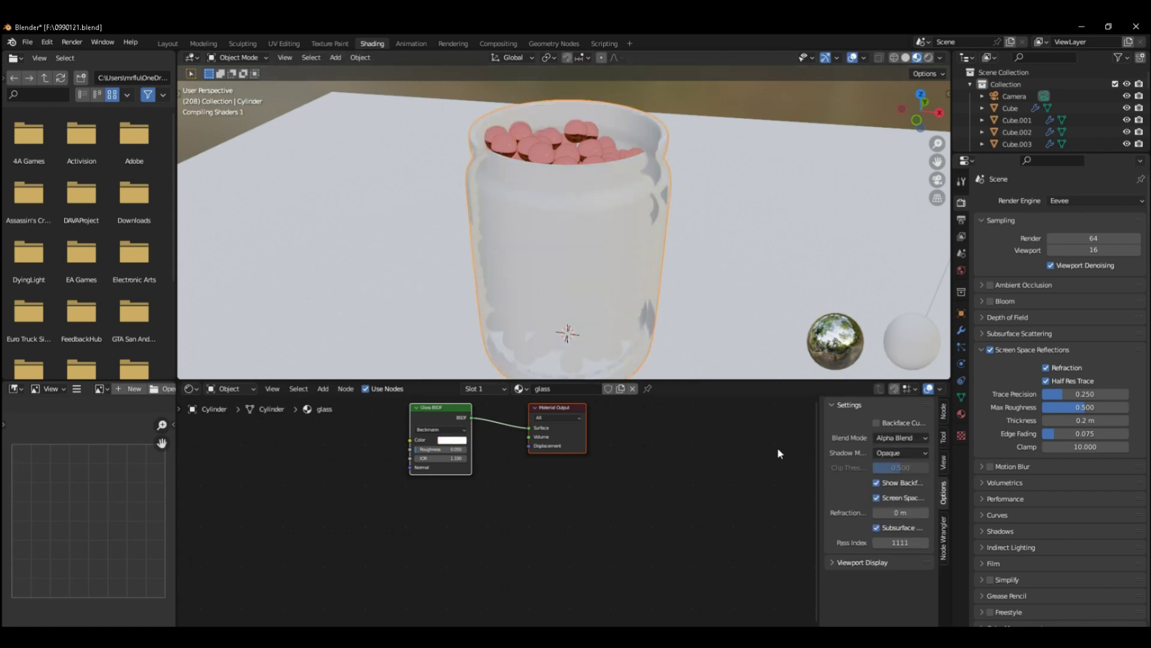
left_click(901, 438)
left_click(900, 507)
left_click(901, 437)
left_click(899, 506)
left_click(901, 453)
left_click(900, 502)
middle_click_drag(636, 324, 632, 263)
- Switch the render engine to Cycles
left_click(928, 57)
left_click(1080, 200)
left_click(1056, 255)
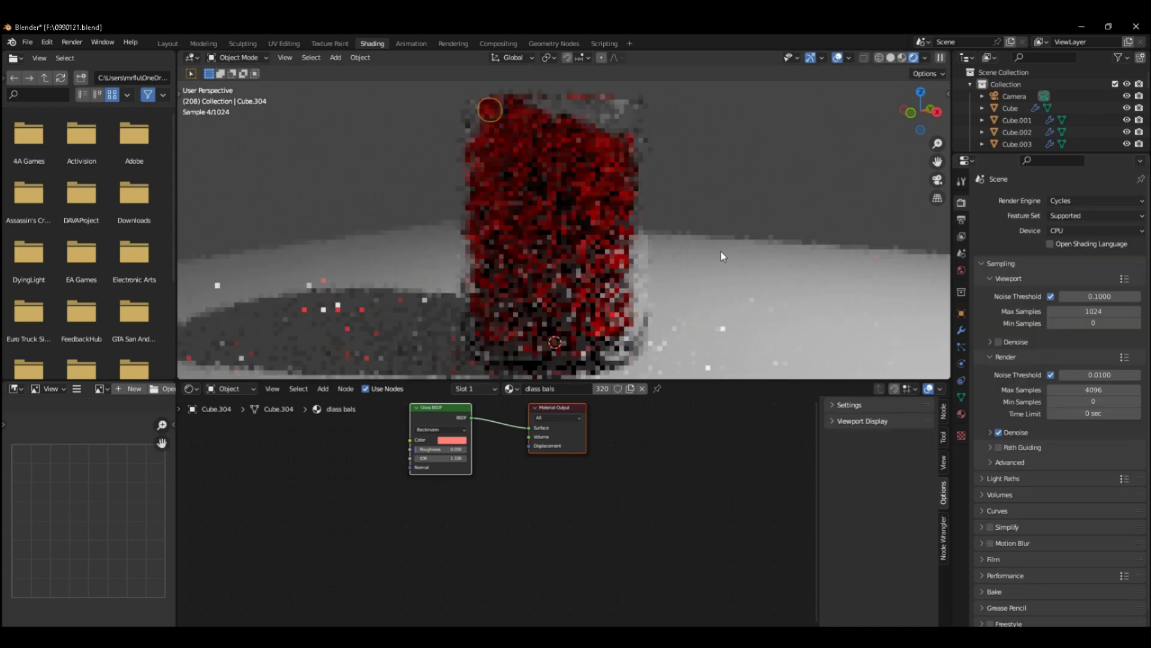
- Set viewport minimum samples to 32 and feed a Hue/Saturation/Value node into the glass colour
type("2")
key("Return")
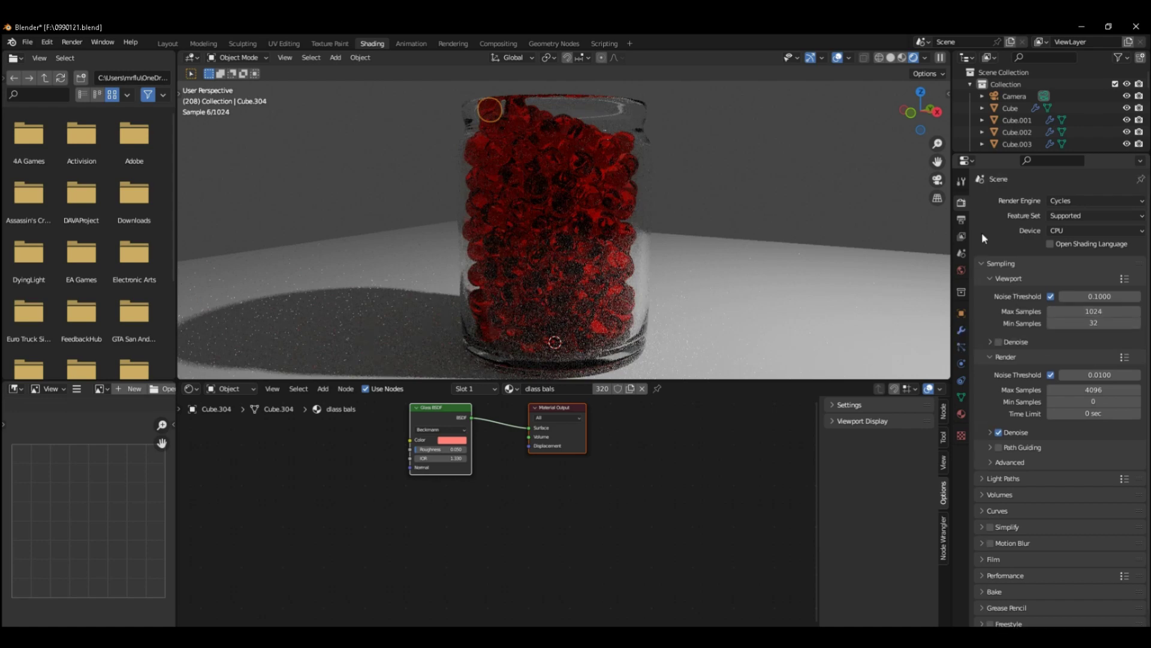
middle_click_drag(303, 416, 429, 494)
key("Return")
left_click(441, 498)
left_click_drag(452, 492, 536, 517)
left_click(467, 542)
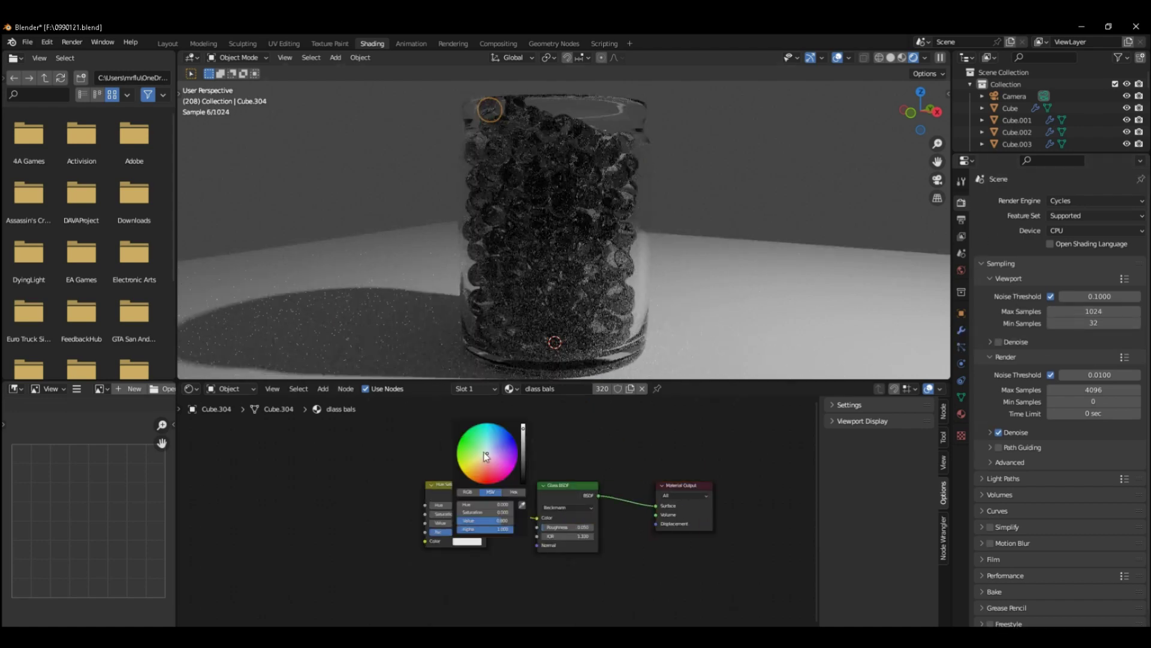
- Add an Object Info node and wire its Random output into the hue
key("shift+a")
left_click(389, 435)
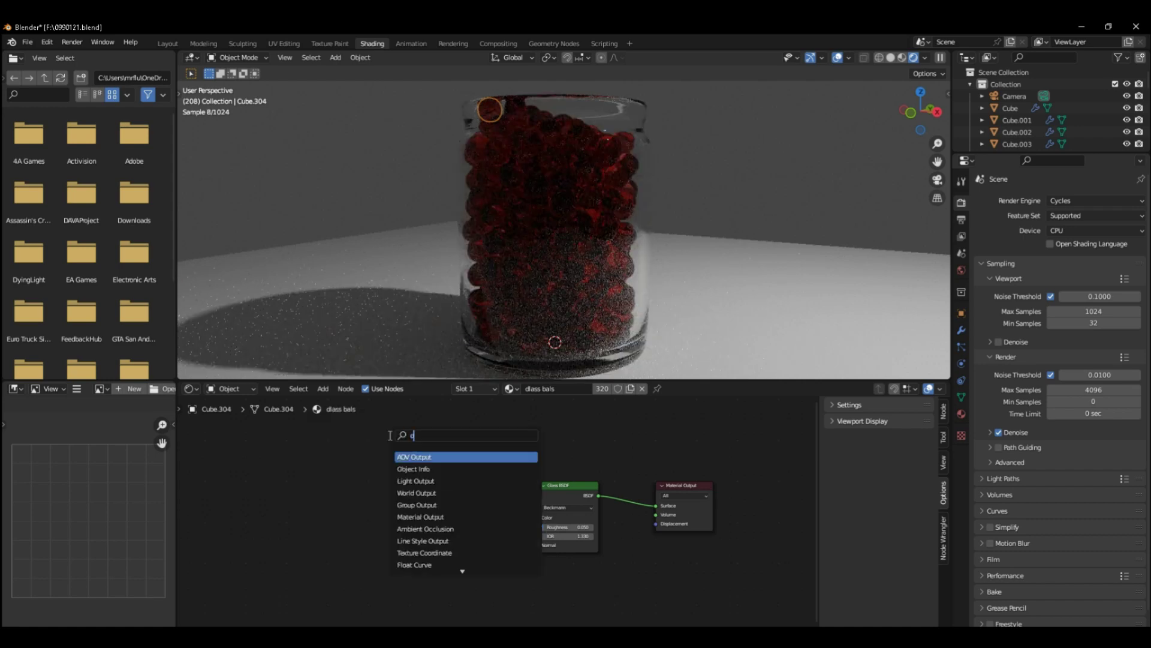
left_click(413, 469)
left_click(366, 480)
scroll(346, 495, "up", 2)
mouse_move(343, 491)
left_mouse_down()
mouse_move(398, 551)
mouse_move(377, 537)
left_mouse_up()
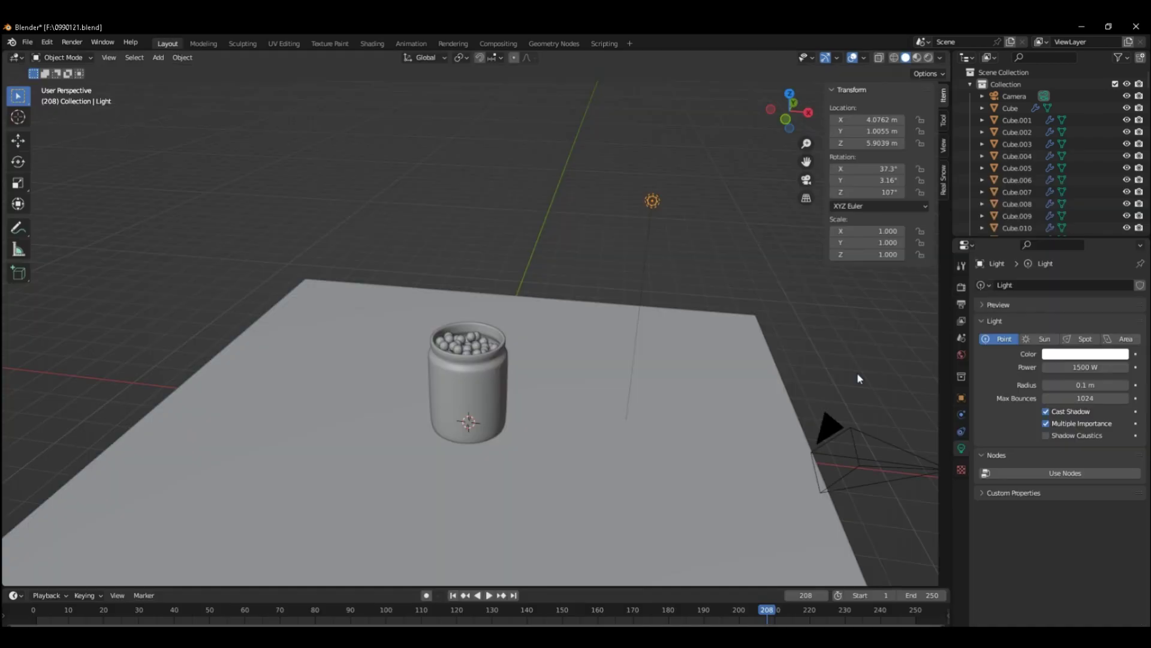
- Duplicate the 1500 W point light, placing copies around the jar
key("shift+d")
left_click(483, 329)
left_click(458, 300)
key("shift+d")
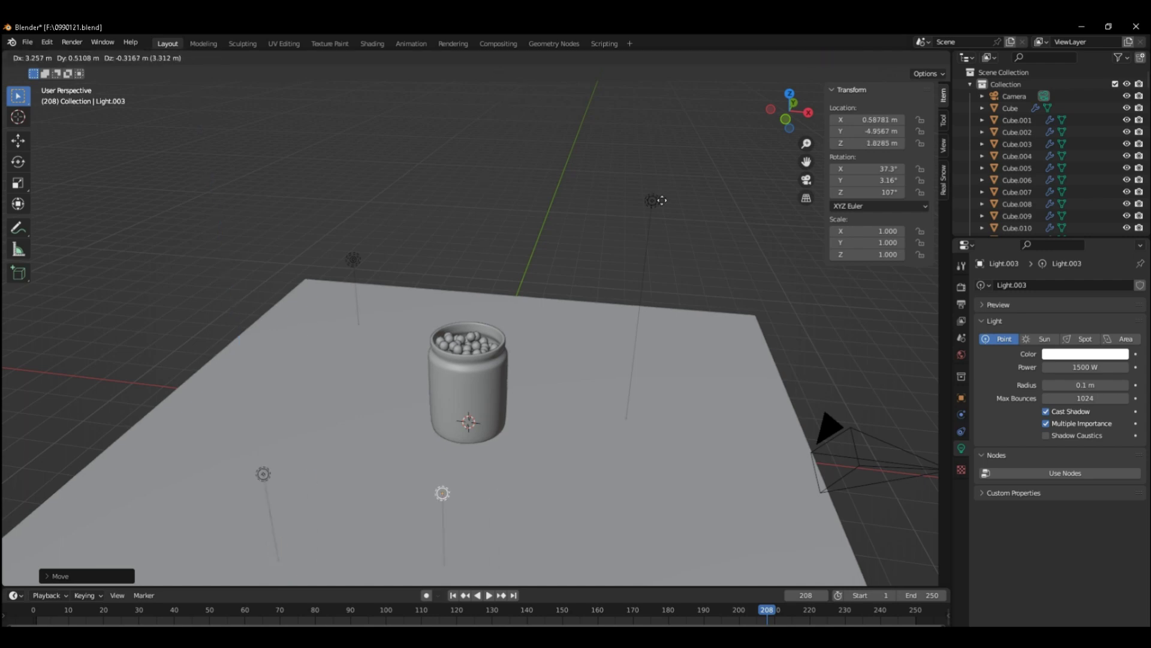
- Confirm the fourth light's raised position and look through the scene camera
left_click(783, 527)
key("KP_0")
key("z")
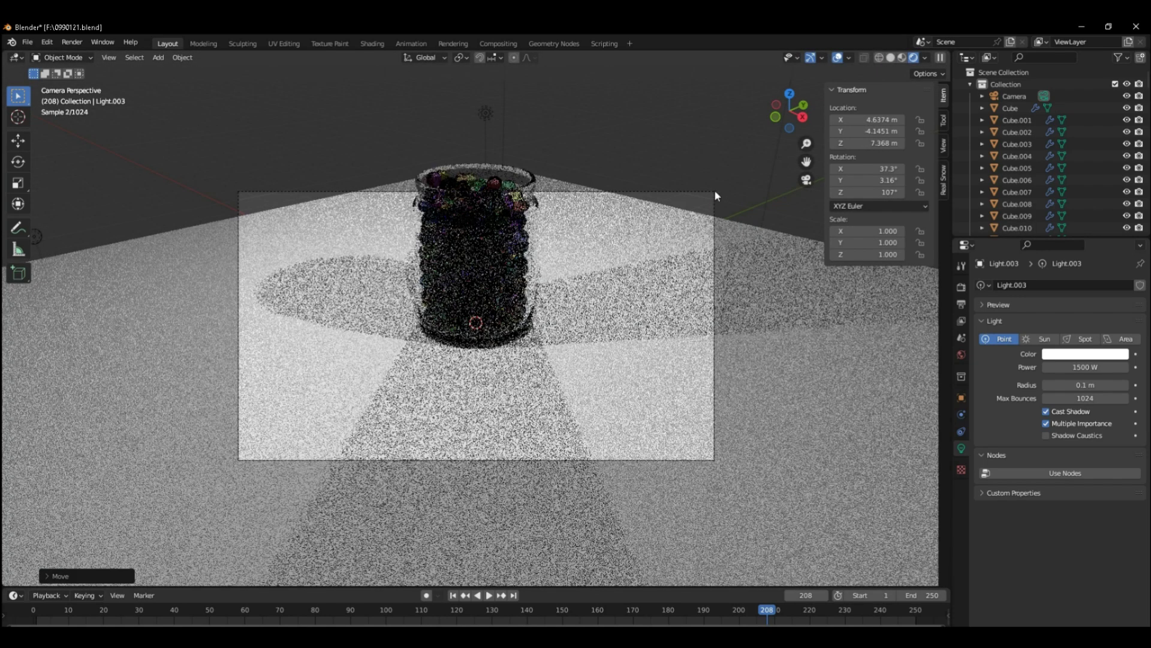
- Raise the camera slightly along Z and enable Lock Camera to View
left_click(715, 192)
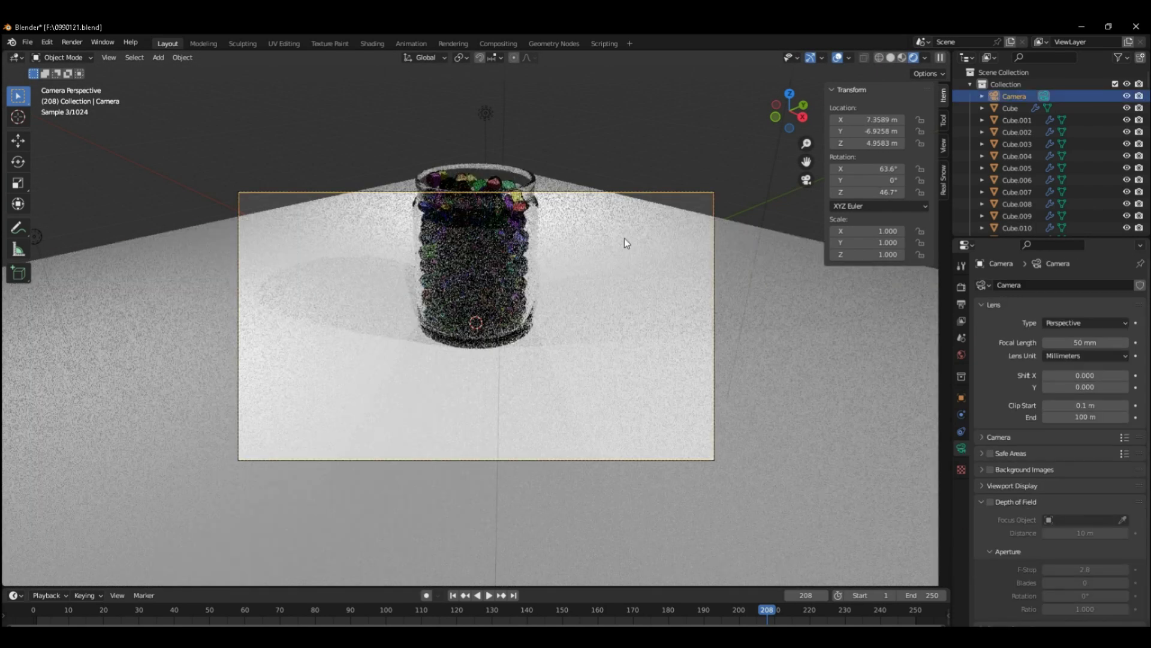
key("g")
key("z")
left_click(719, 114)
key("Home")
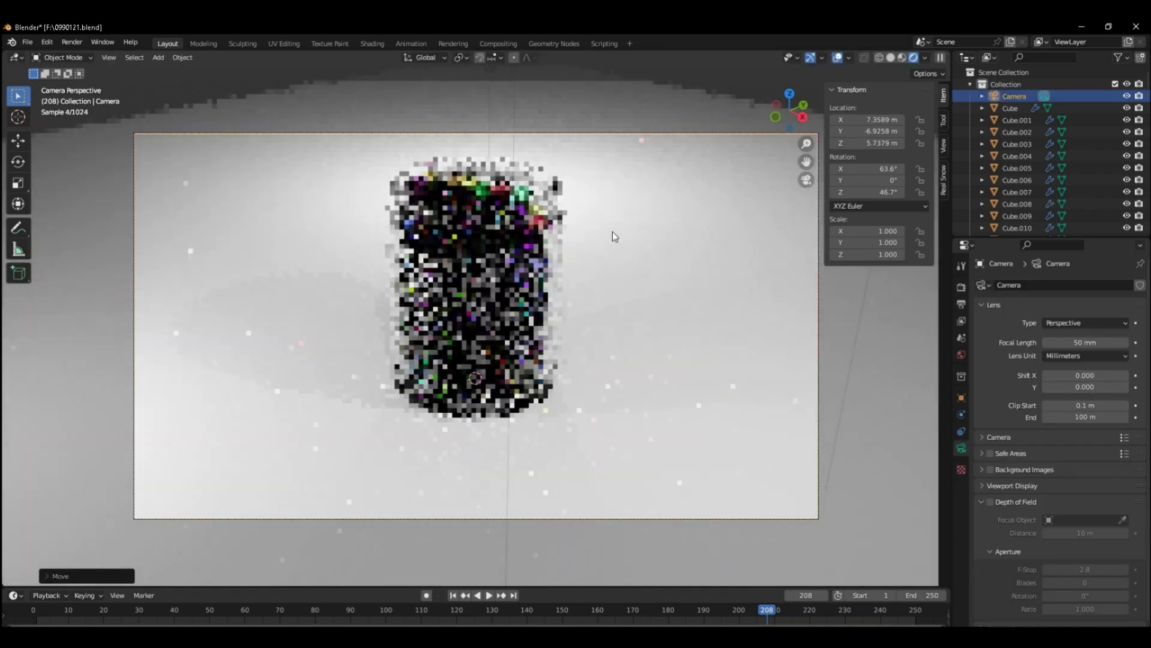
left_click(943, 146)
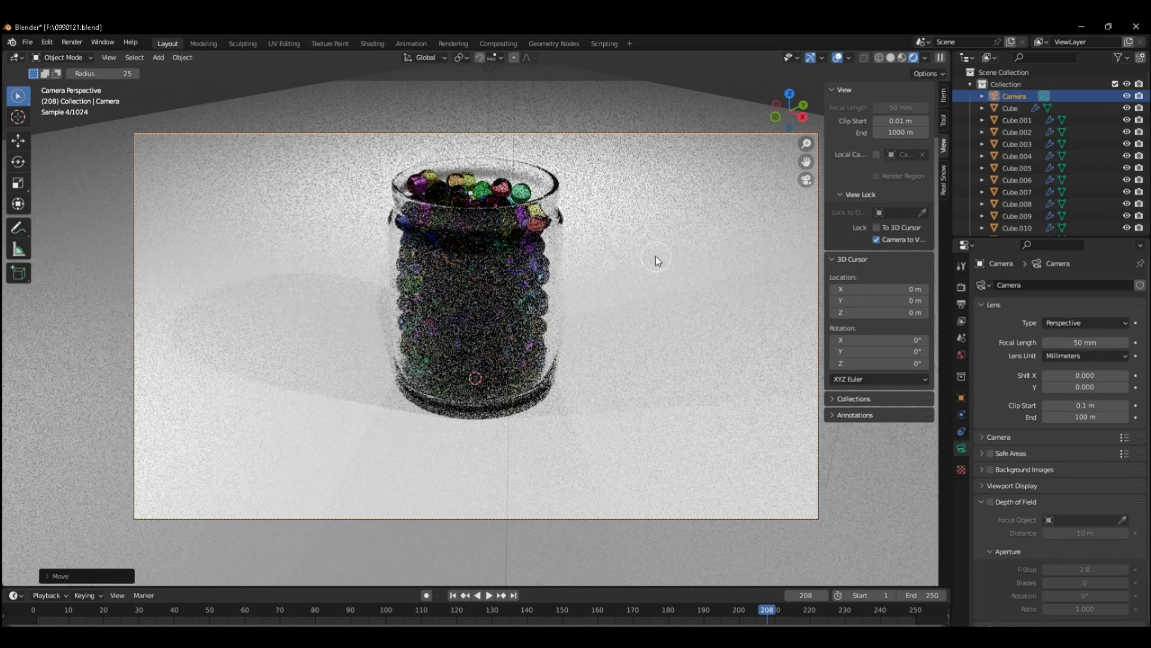
left_click(961, 304)
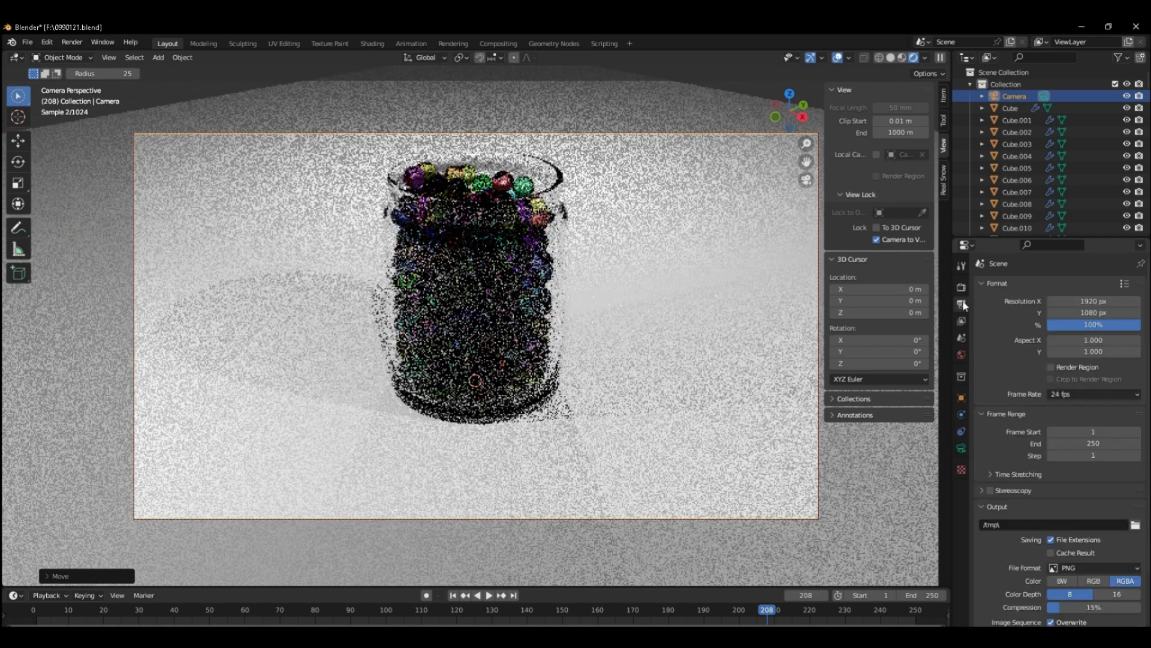
- Set the output Resolution Y to 1920 for a square 1920×1920 frame
left_click(1094, 312)
type("1920")
key("Return")
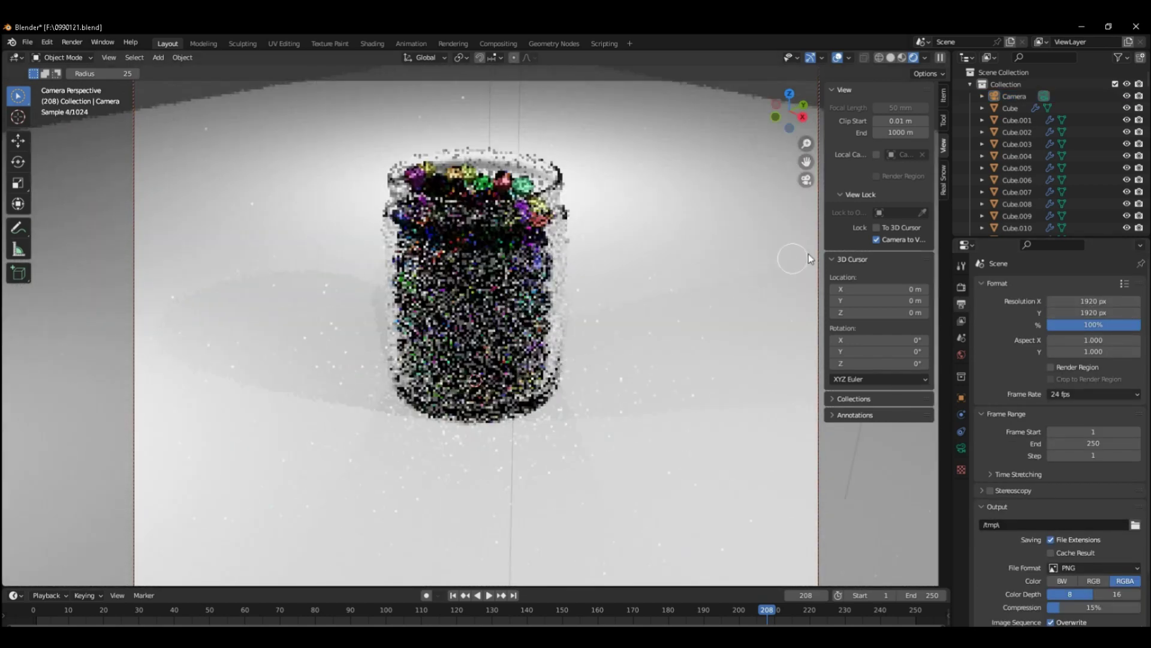
scroll(809, 253, "down", 2)
scroll(553, 255, "down", 1)
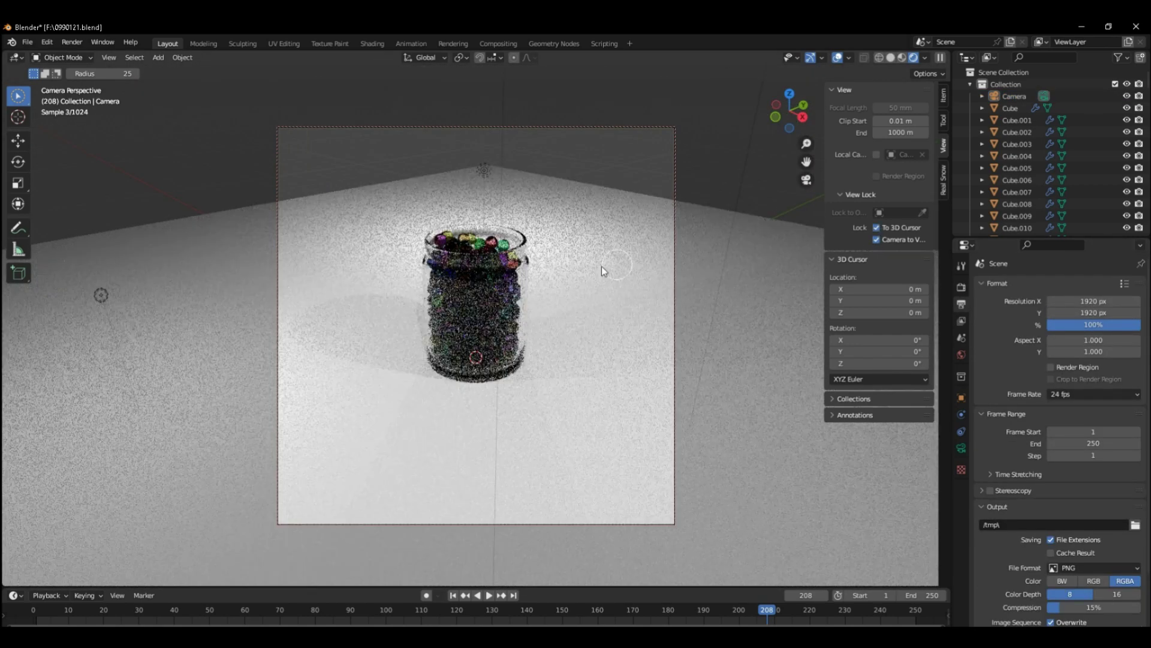
- Move the camera closer along its view axis and tilt it to centre the jar
left_click(672, 274)
key("g")
key("z")
key("z")
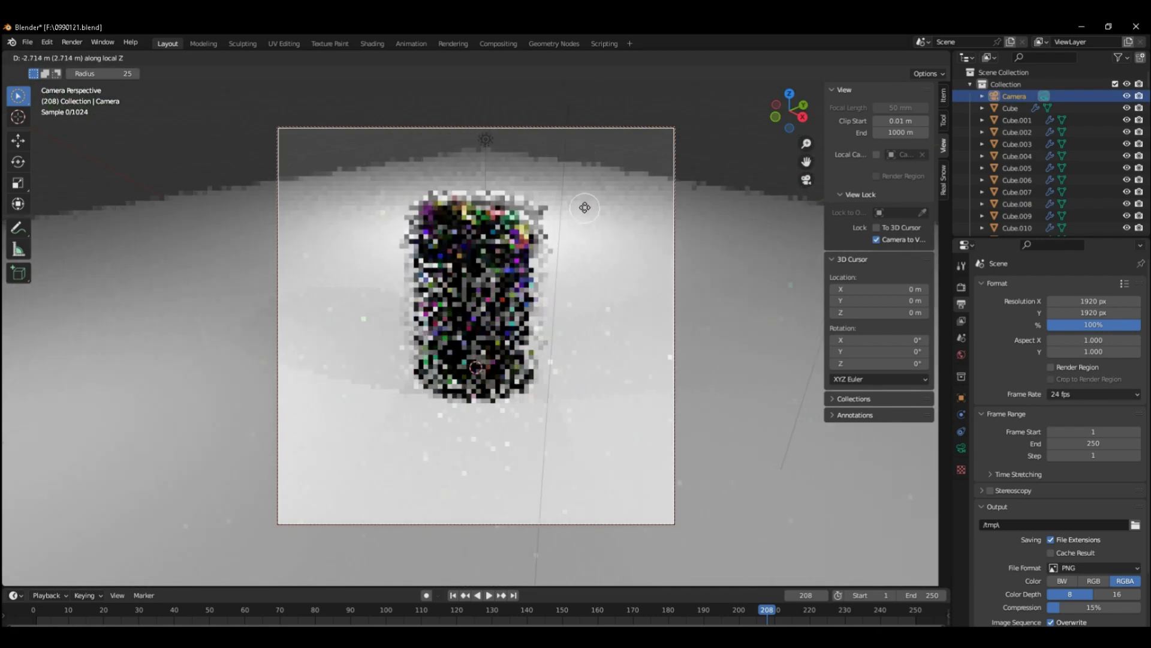
left_click(570, 172)
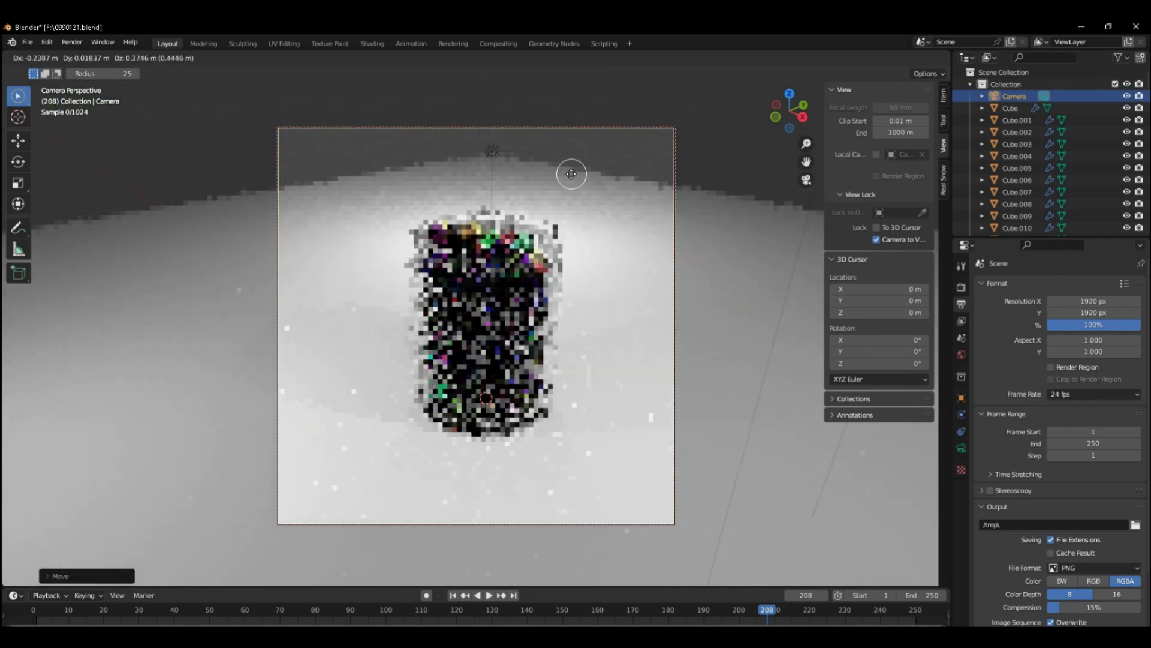
mouse_move(631, 257)
middle_mouse_down()
mouse_move(509, 270)
mouse_move(608, 261)
middle_mouse_up()
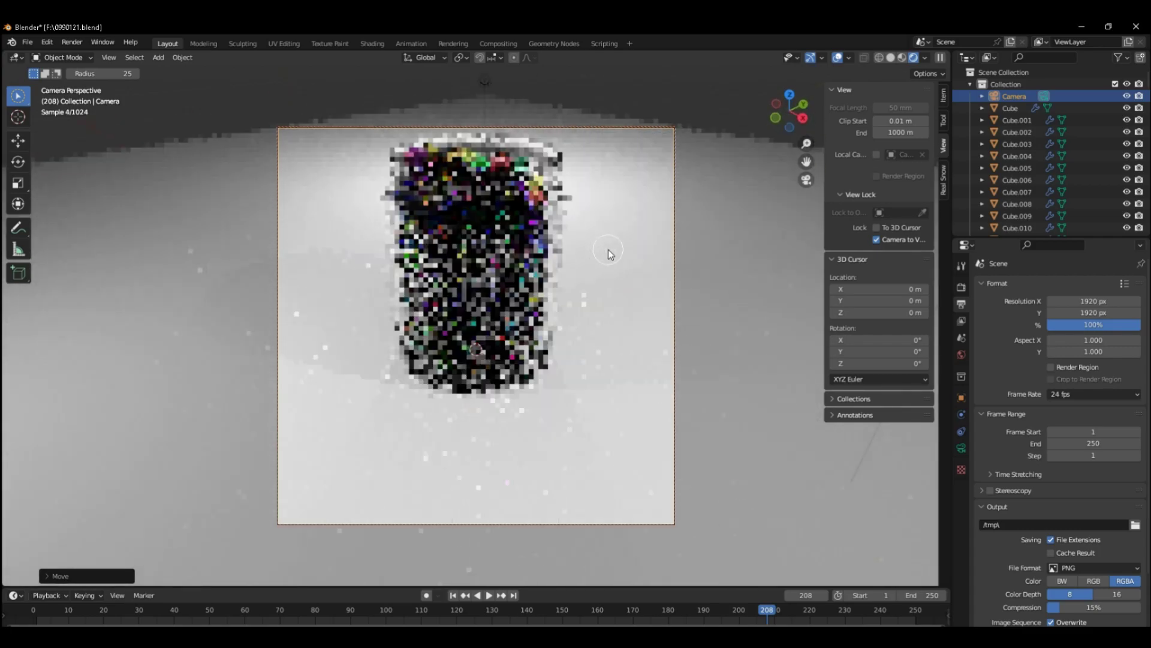